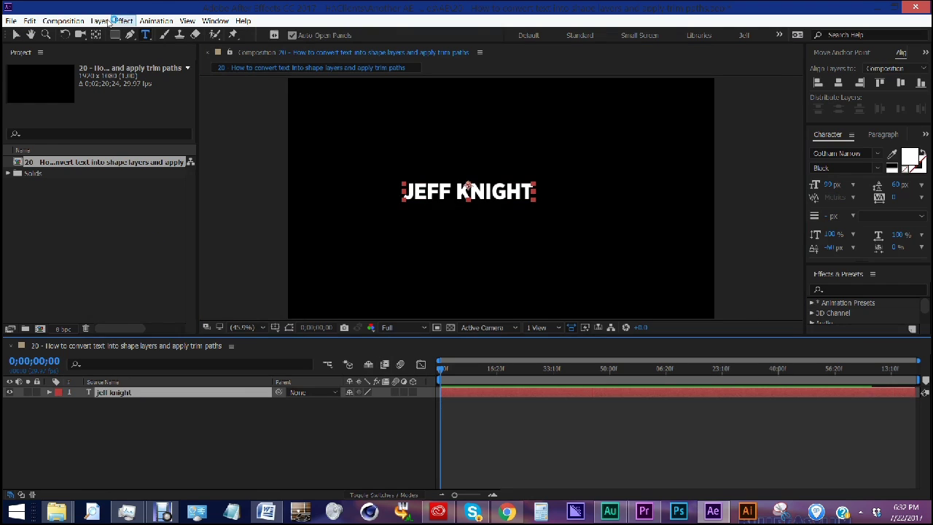
- Centre the JEFF KNIGHT text's anchor point and align it horizontally and vertically to the comp
left_click(99, 21)
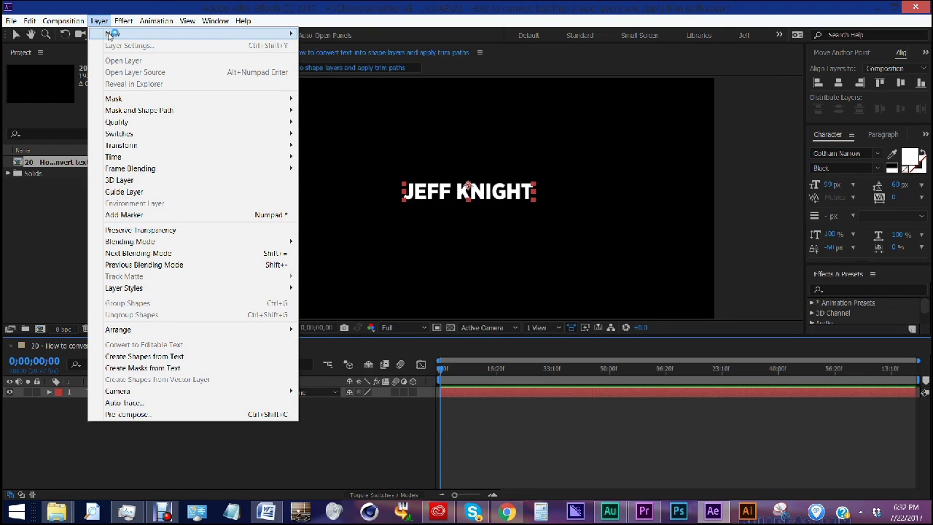
mouse_move(121, 145)
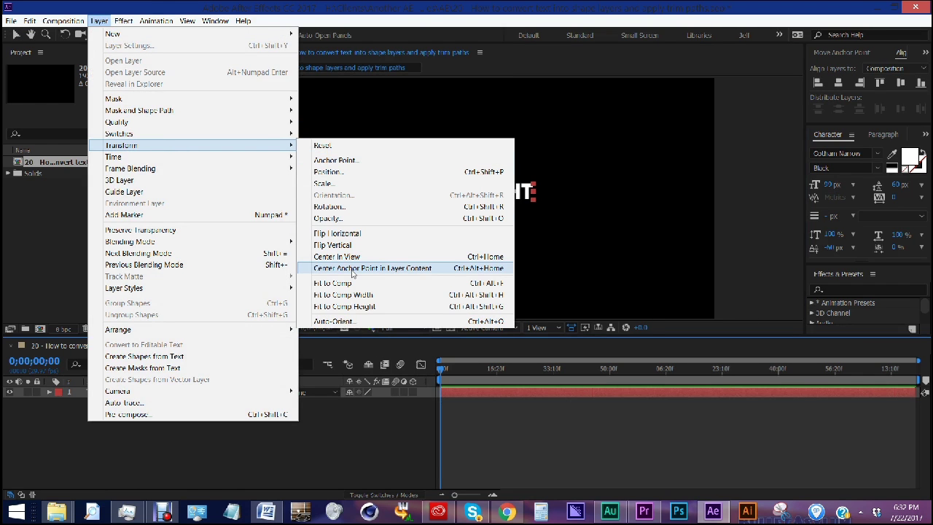
left_click(352, 268)
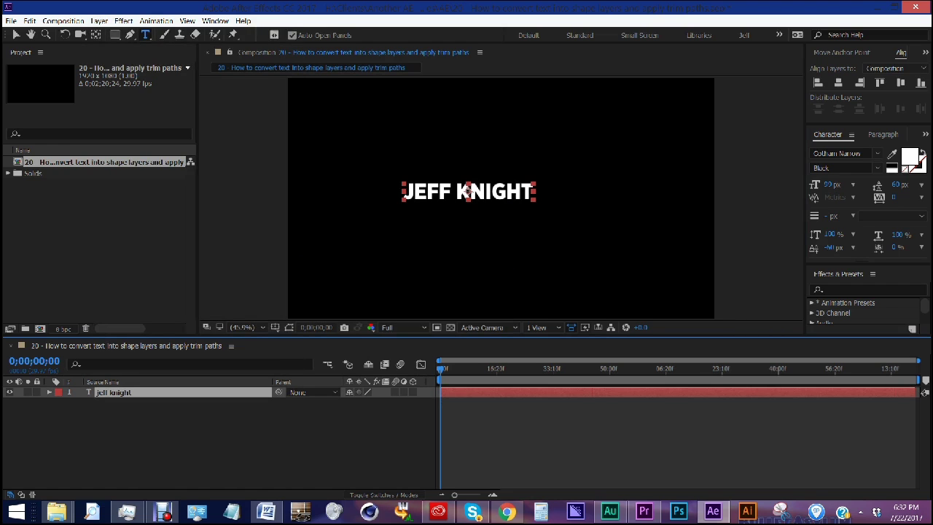
left_click(902, 55)
left_click(839, 82)
left_click(900, 82)
key("comma")
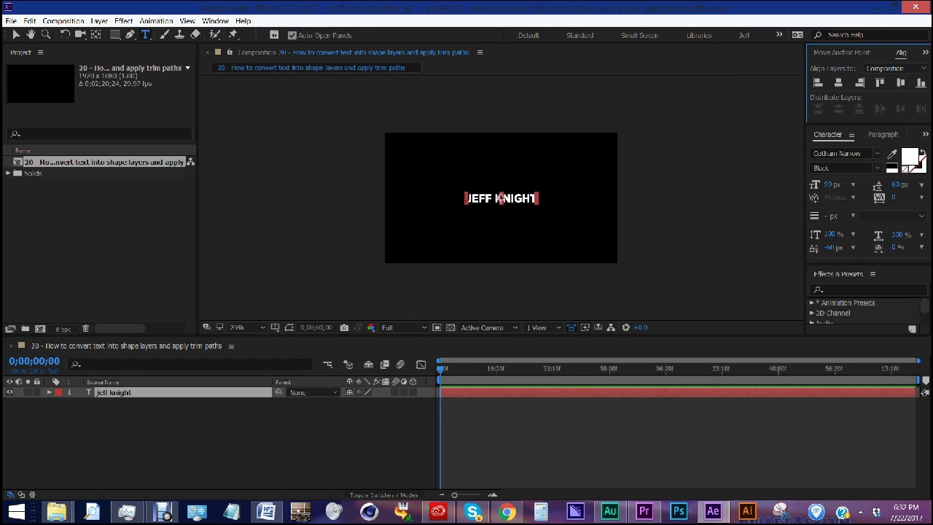
- Create a jeff knight Outlines shape layer from the text, then reselect the text layer
right_click(133, 395)
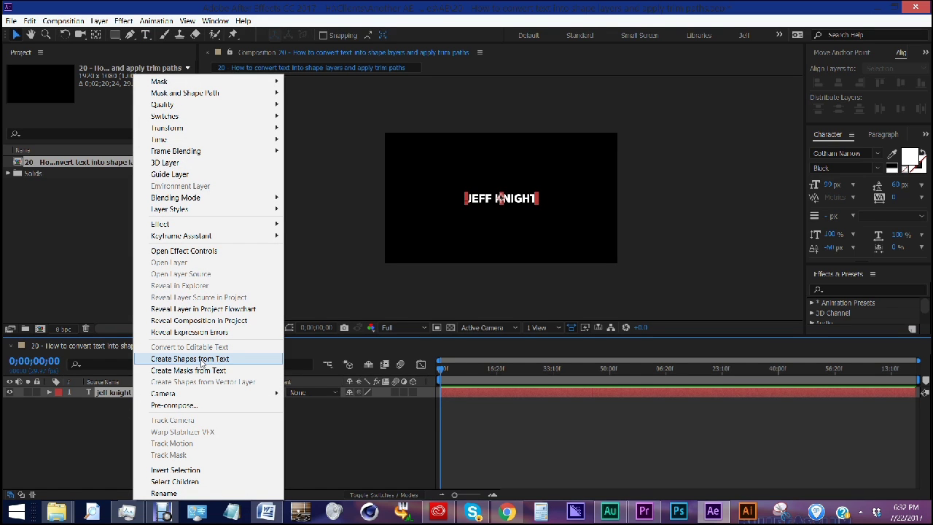
left_click(204, 358)
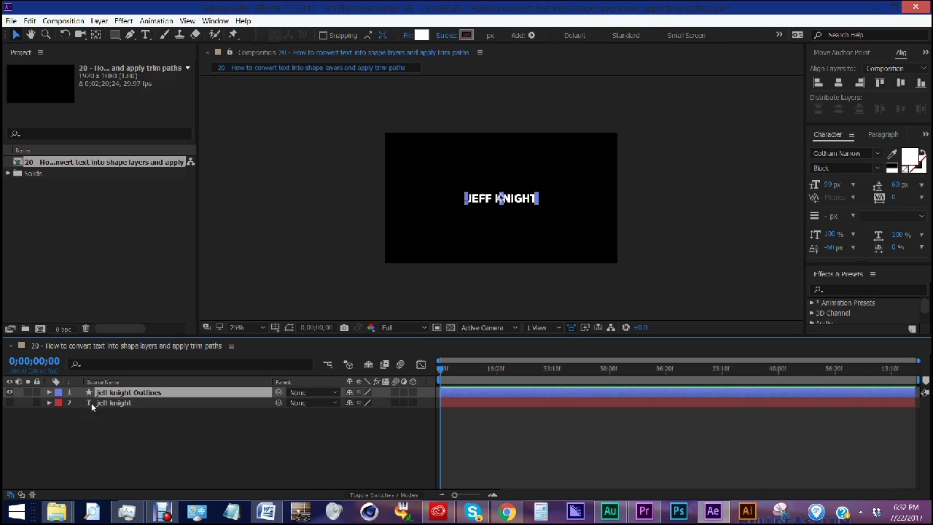
left_click(113, 402)
- Expand the Outlines layer down to the J letter's path and inspect its points
left_click_drag(191, 334, 191, 297)
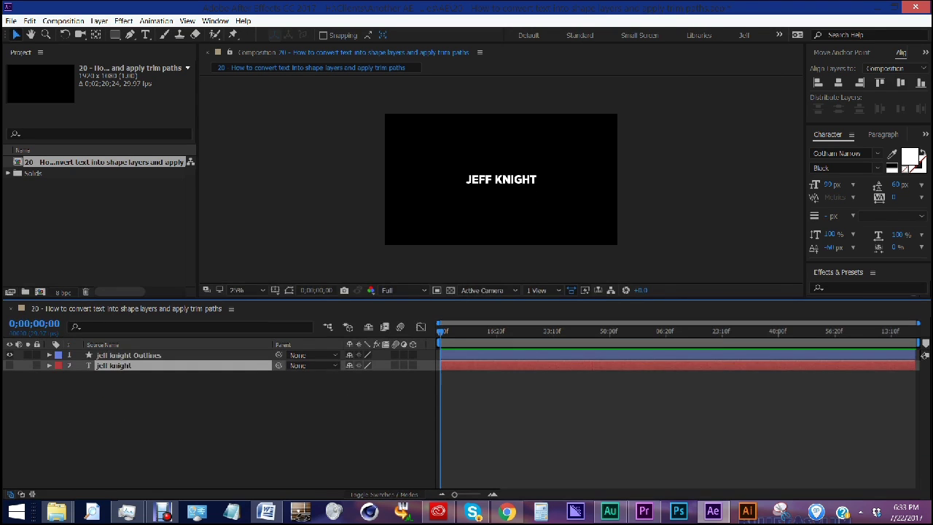
left_click(49, 355)
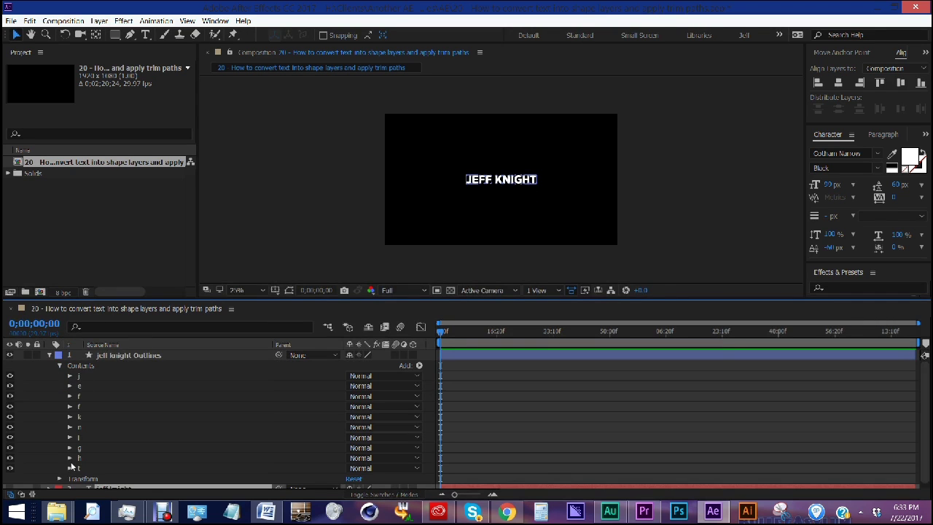
left_click(69, 376)
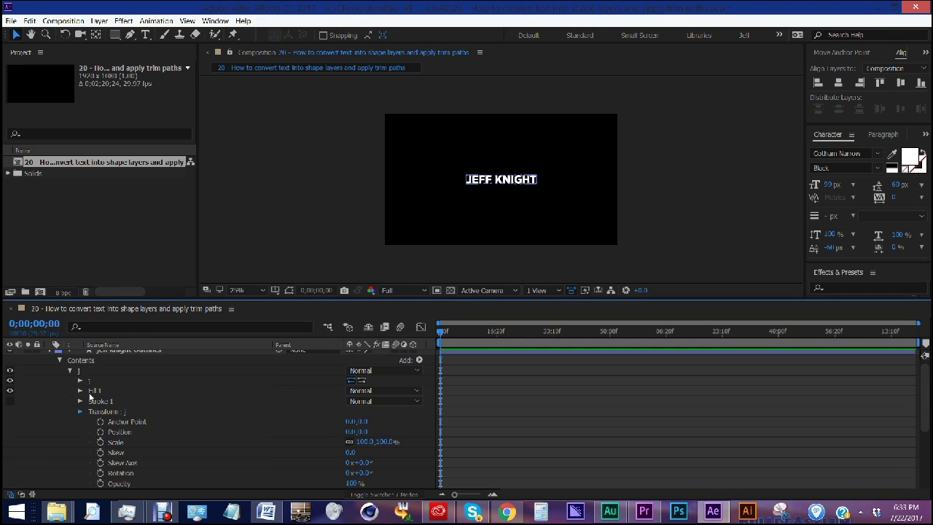
left_click(82, 413)
left_click(81, 380)
left_click(114, 390)
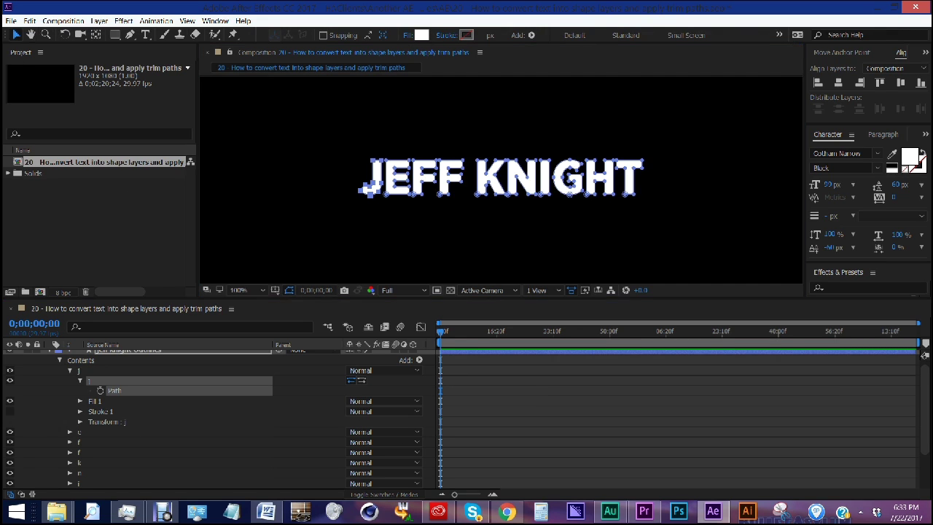
left_click(147, 402)
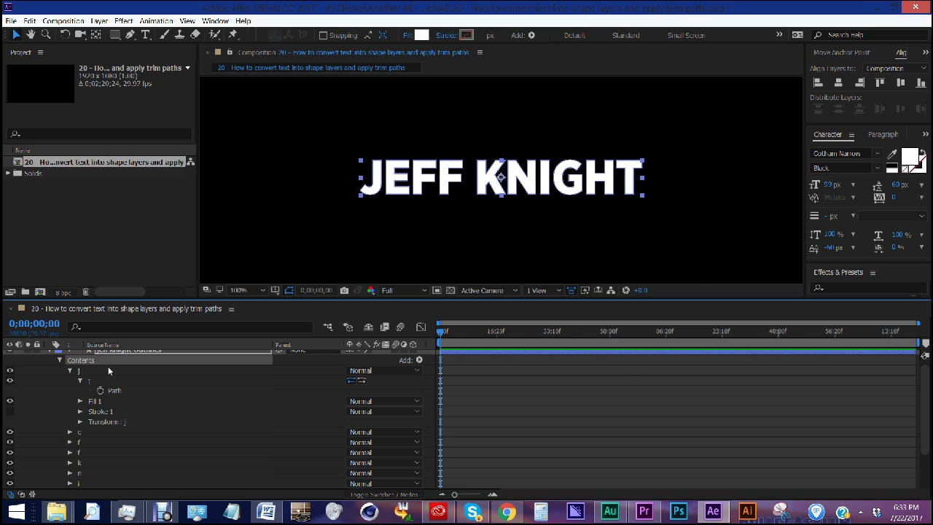
- Widen the Character panel and toggle off the J's fill, leaving only its outline
left_click_drag(806, 170, 766, 170)
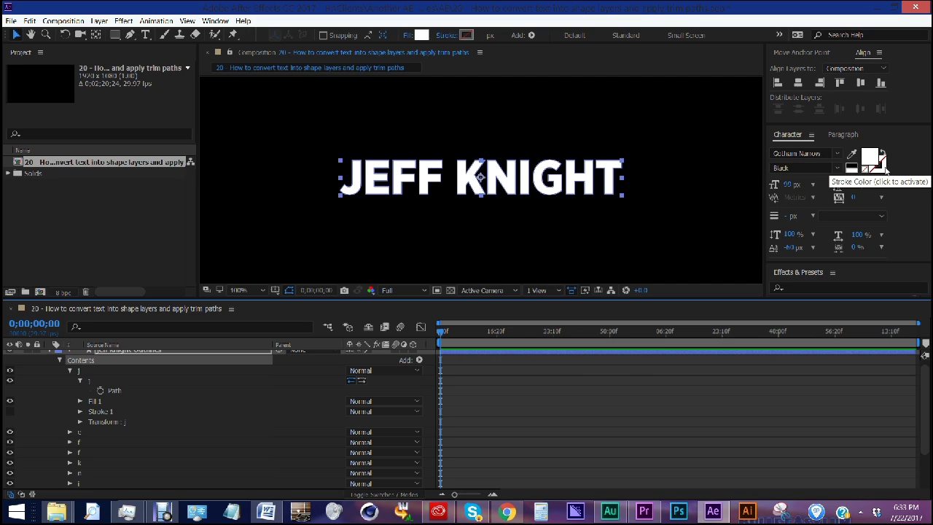
left_click(884, 169)
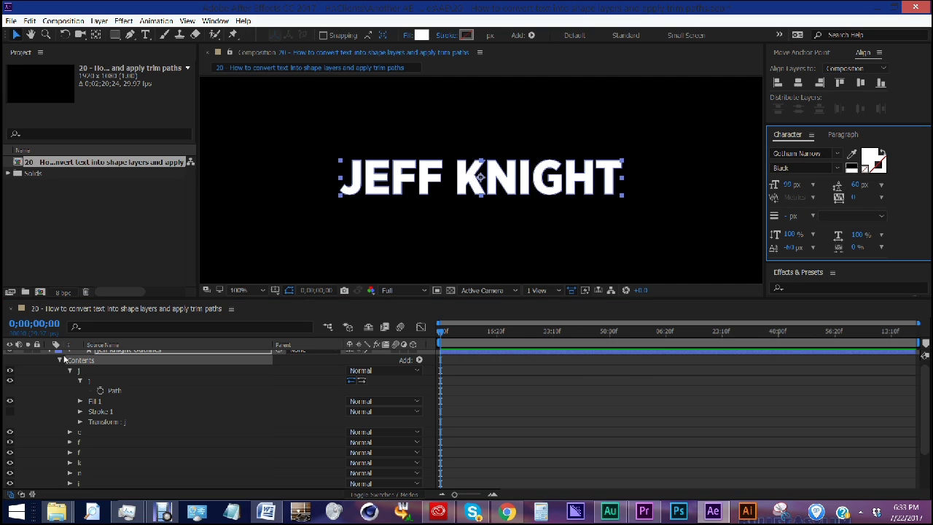
left_click(10, 412)
left_click(10, 401)
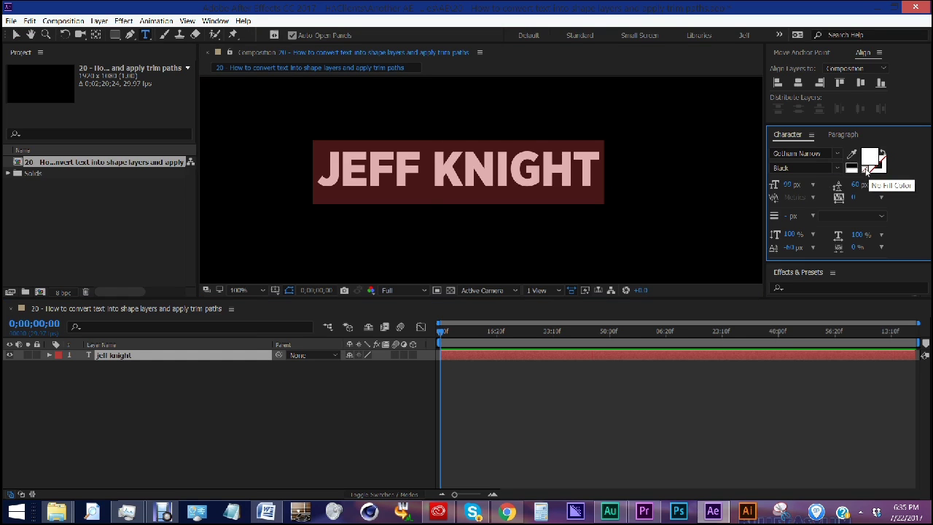
- Set the text fill to None and apply a new stroke colour
left_click(866, 169)
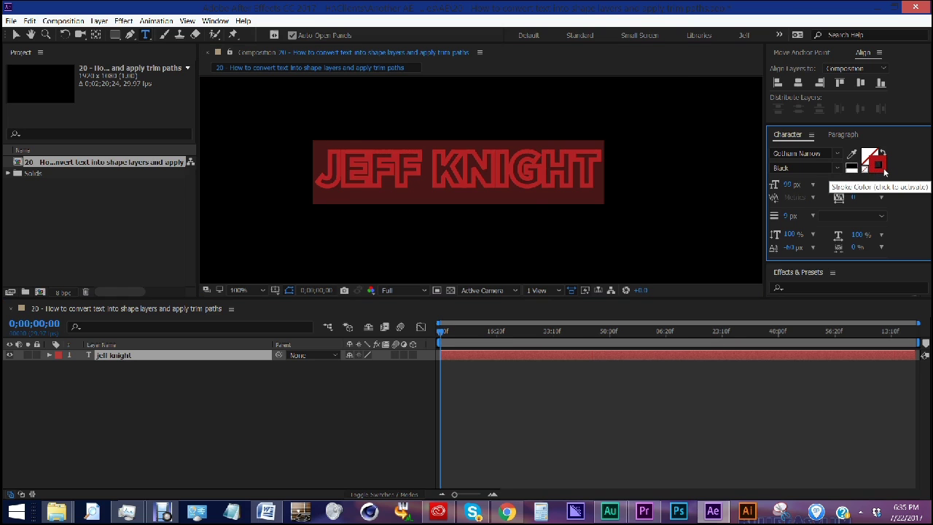
left_click(878, 165)
key("Return")
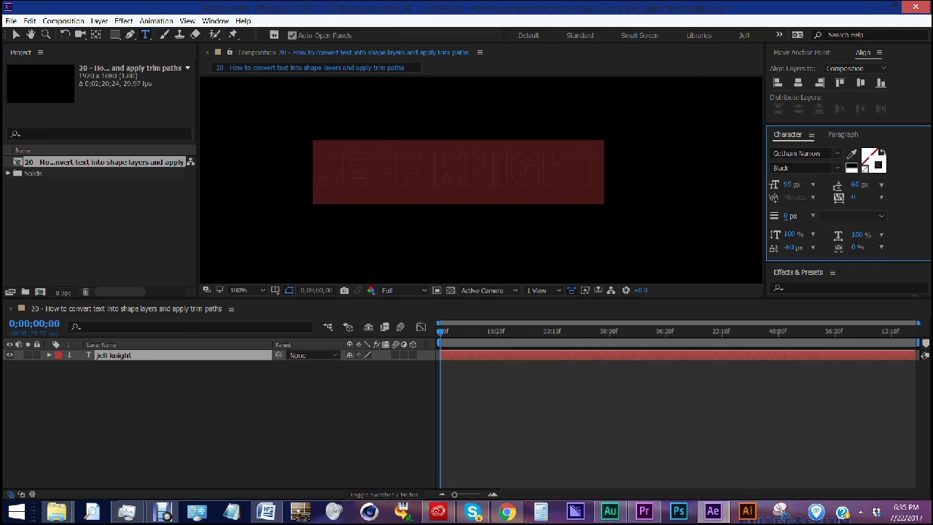
- Create a new Outlines shape layer from the text and expand it to the j group
right_click(112, 356)
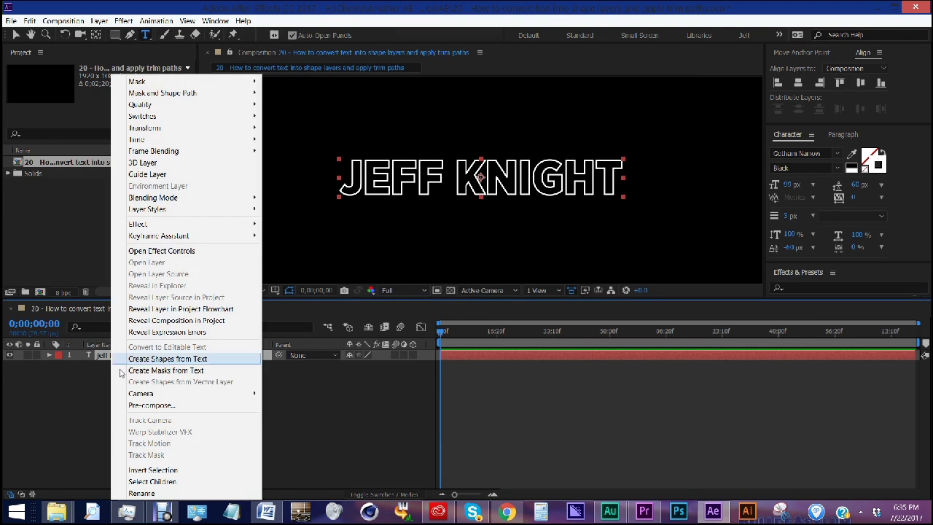
left_click(204, 358)
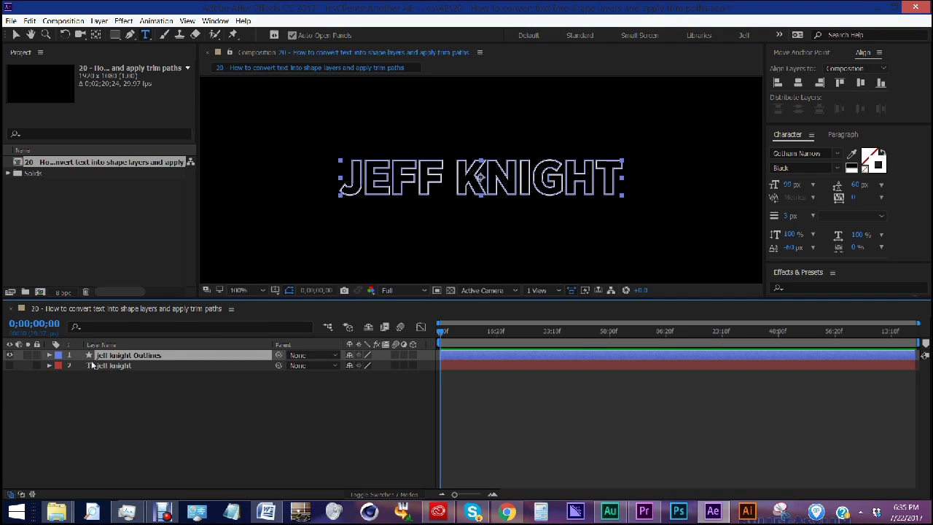
left_click(49, 355)
left_click(70, 376)
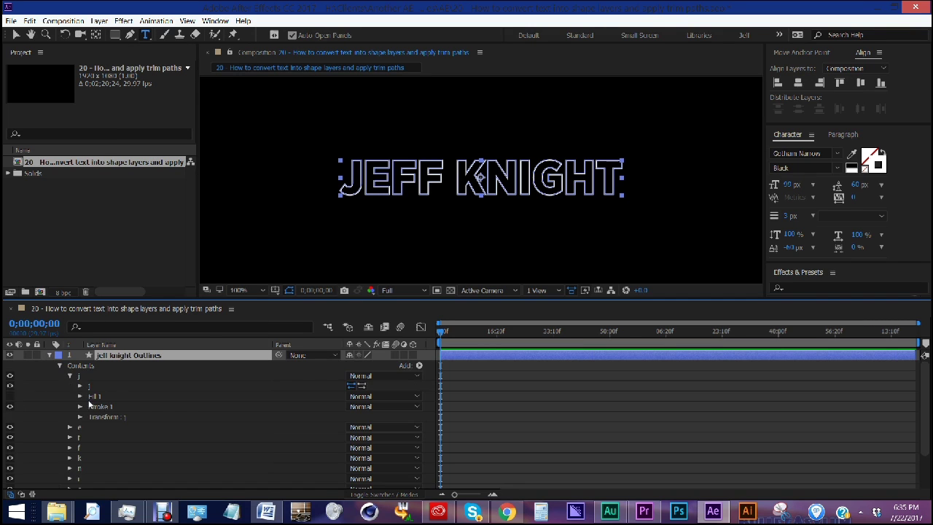
key("comma")
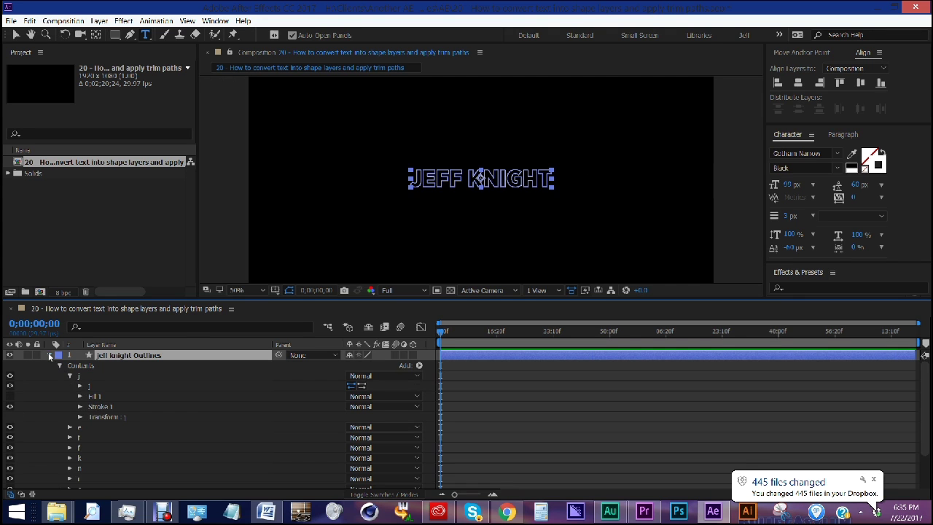
- Add a blue-gray solid and move it beneath the other layers
left_click(50, 354)
left_click(99, 21)
left_click(321, 47)
left_click_drag(153, 355, 124, 422)
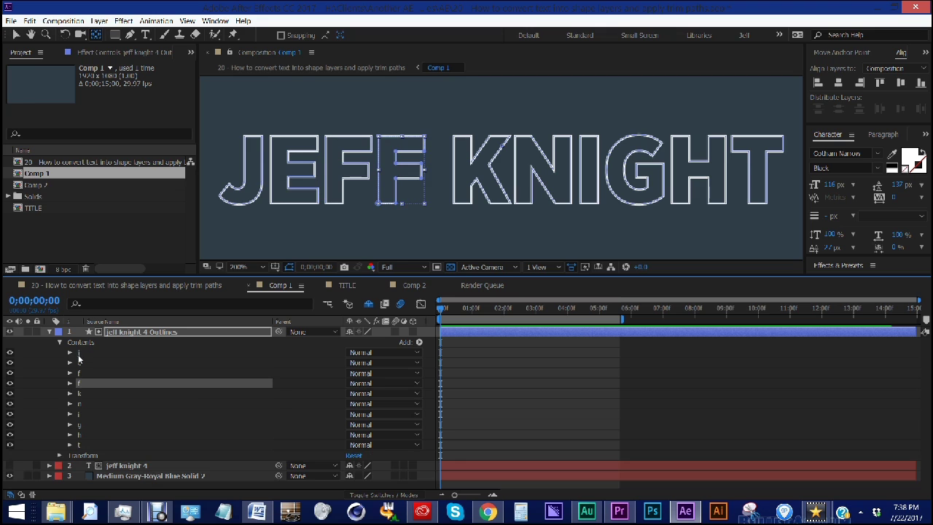
- Add Trim Paths to the j group and keyframe End from 0% to 100% over 20 frames
left_click(73, 354)
left_click(70, 352)
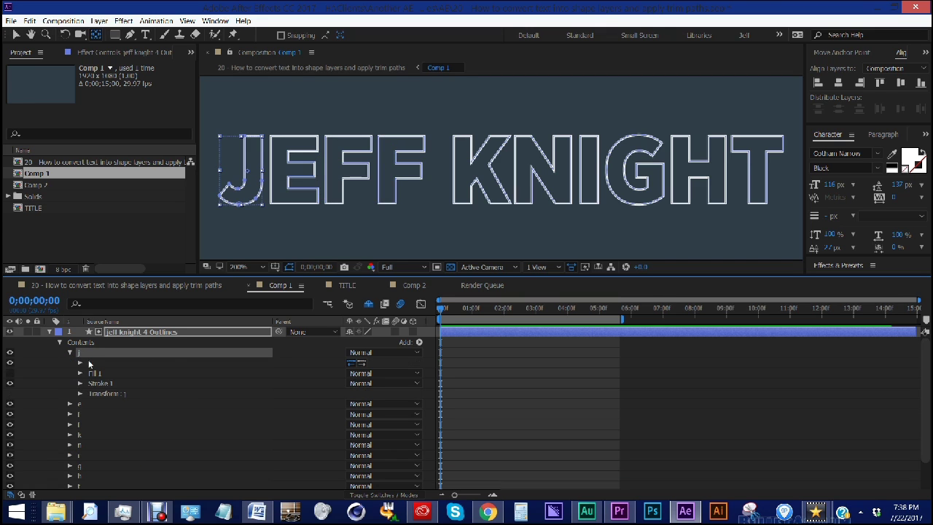
left_click(419, 342)
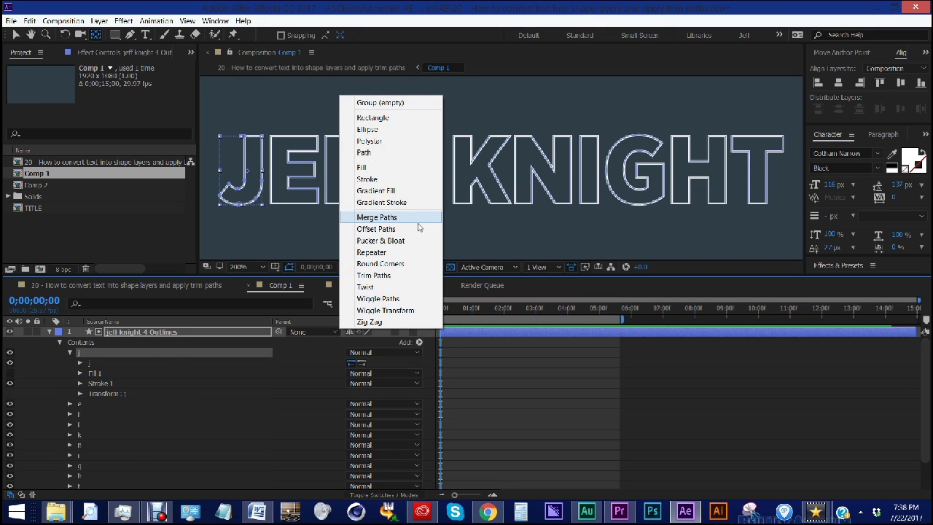
left_click(379, 275)
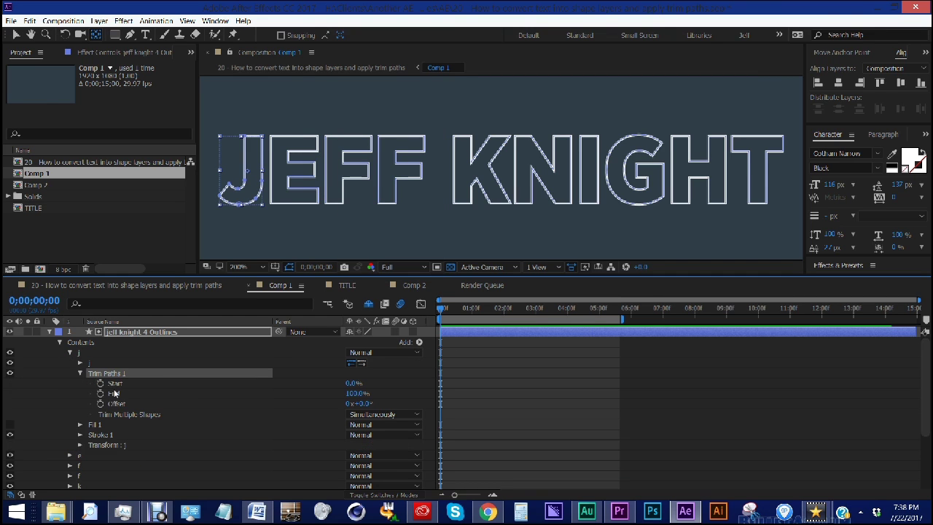
left_click(100, 394)
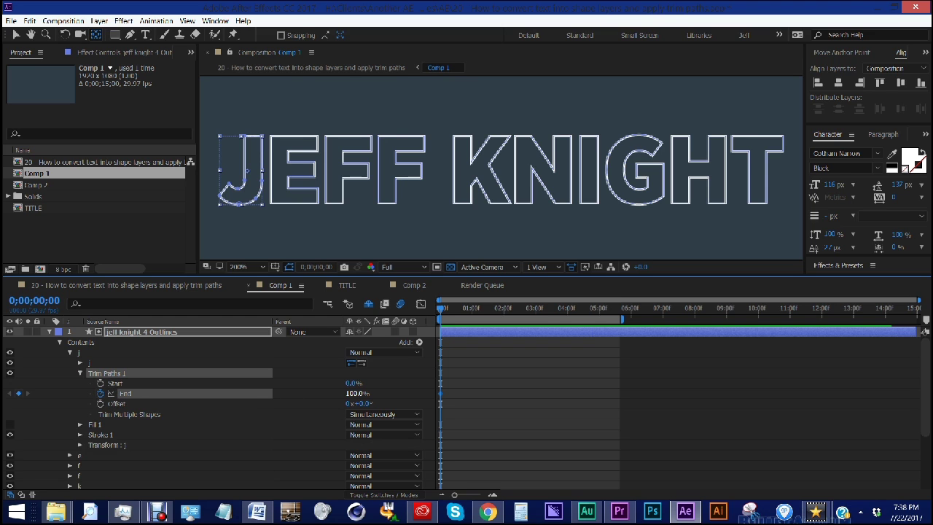
type("0")
key("Return")
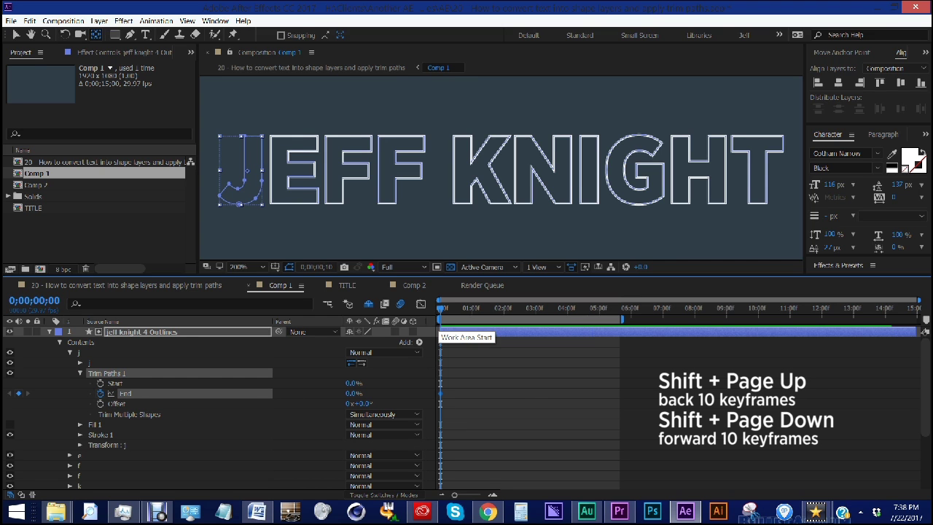
key("shift+Page_Down")
key("shift+Page_Down")
type("100")
key("Return")
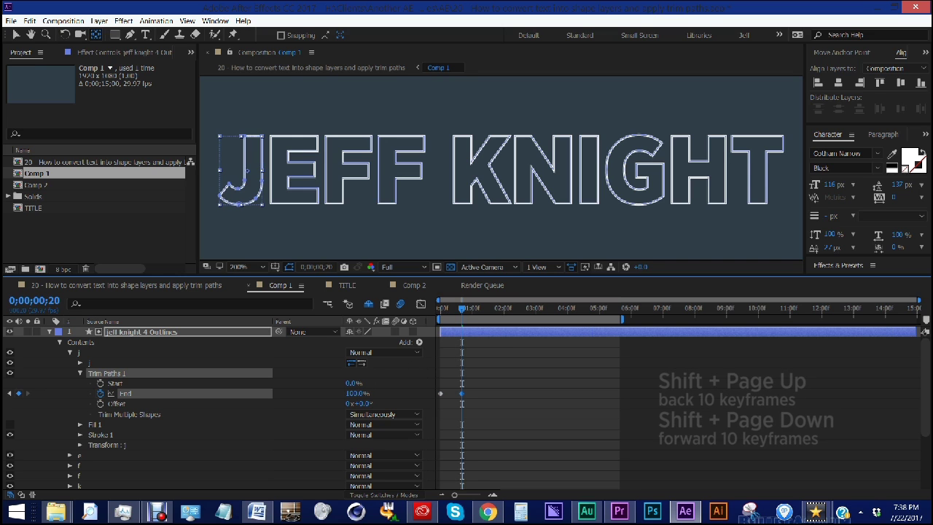
- Preview the J draw-on and park the playhead one frame before frame 14
left_click(494, 353)
key("space")
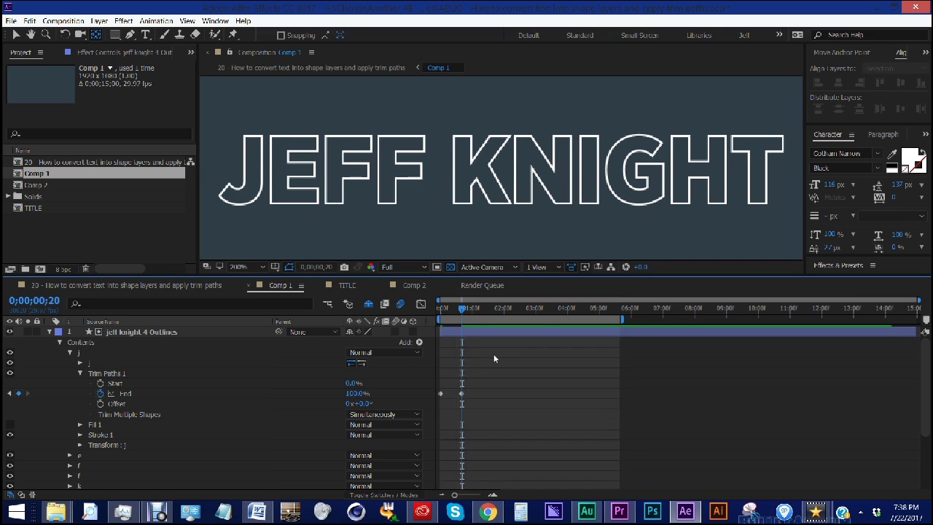
left_click(453, 311)
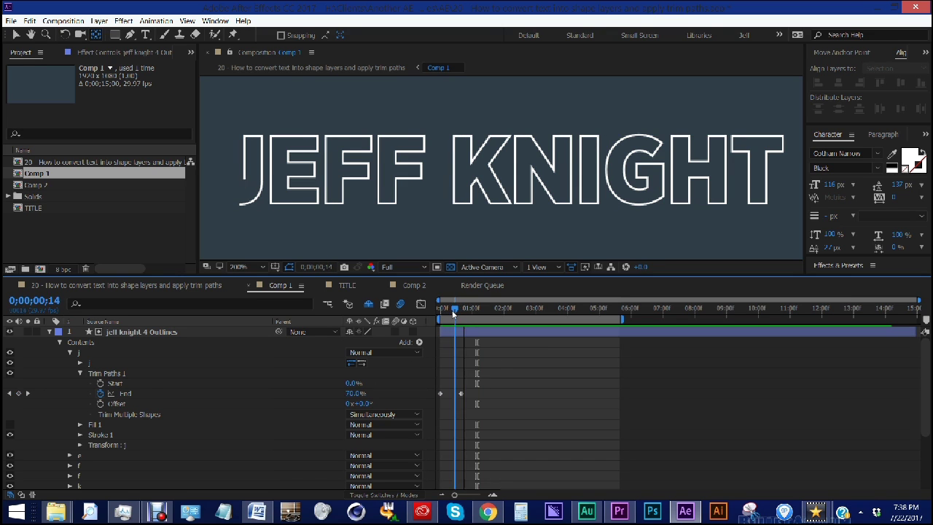
key("Page_Up")
- Scrub the J's Trim Paths Offset to about 187° so the draw-on starts elsewhere
left_click(361, 362)
key("space")
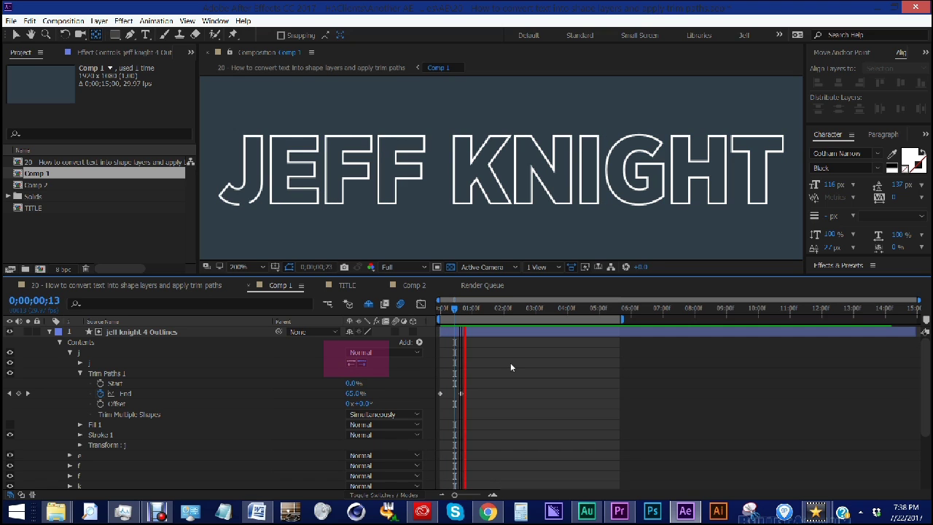
key("space")
left_click(372, 403)
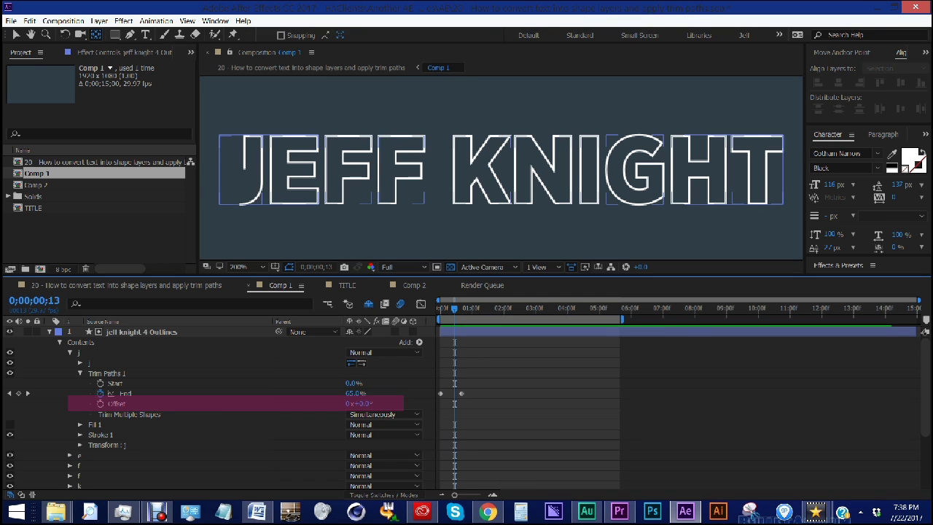
left_click_drag(361, 403, 408, 403)
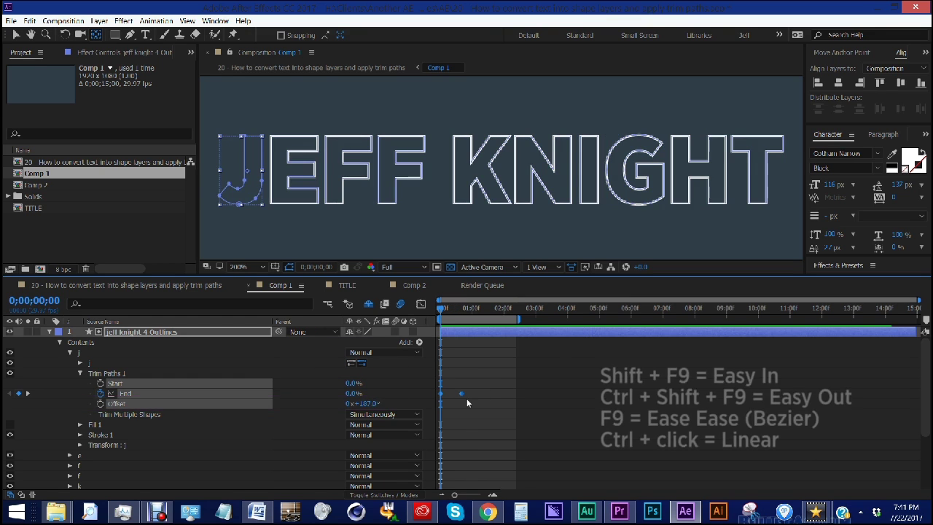
- Paste the J's End keyframes onto all the other letter groups
left_click_drag(475, 386, 438, 405)
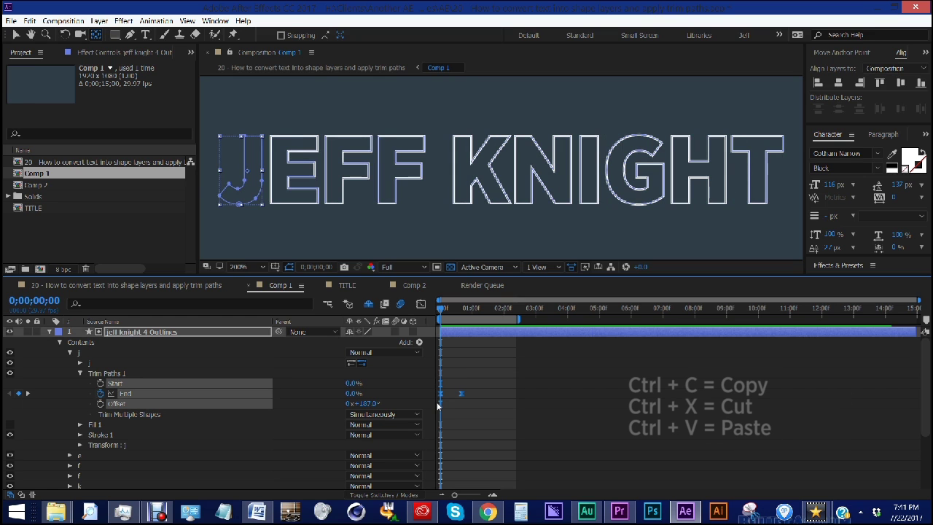
left_click(79, 454)
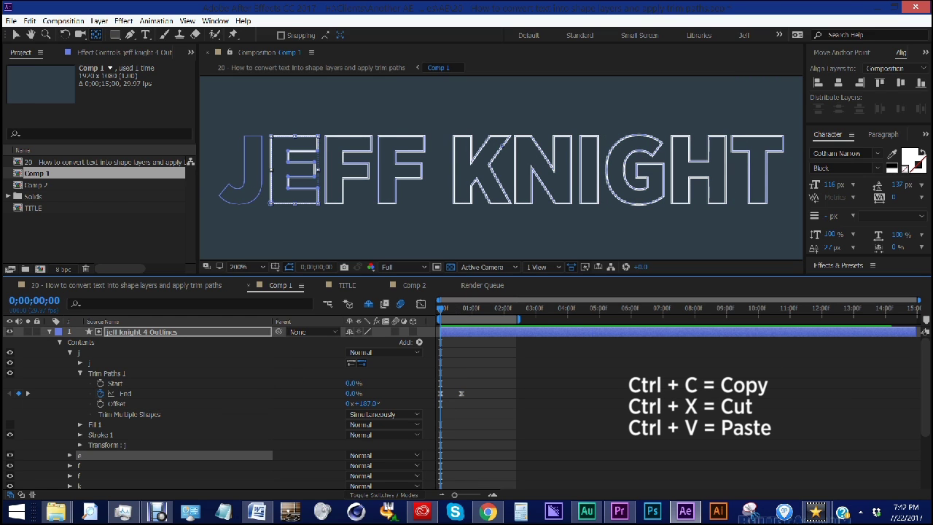
scroll(240, 415, "down", 3)
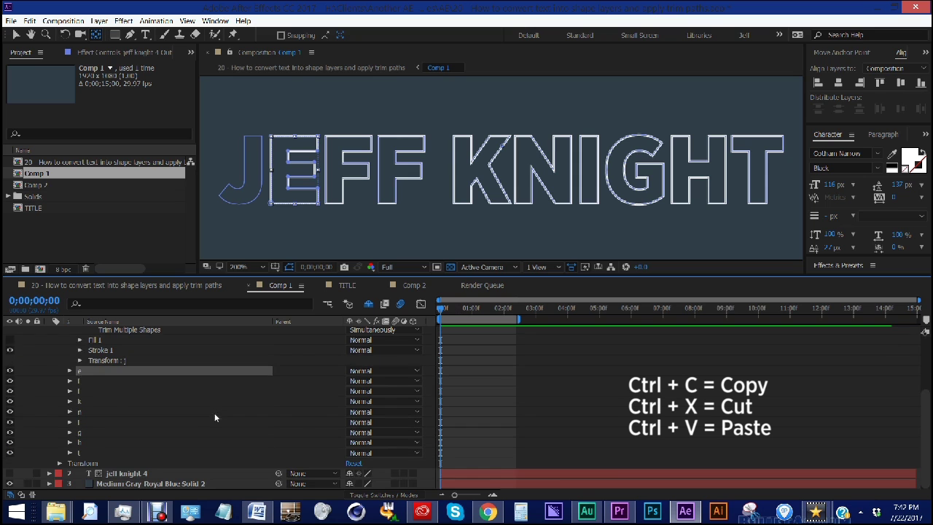
left_click(80, 453, "shift")
key("ctrl+v")
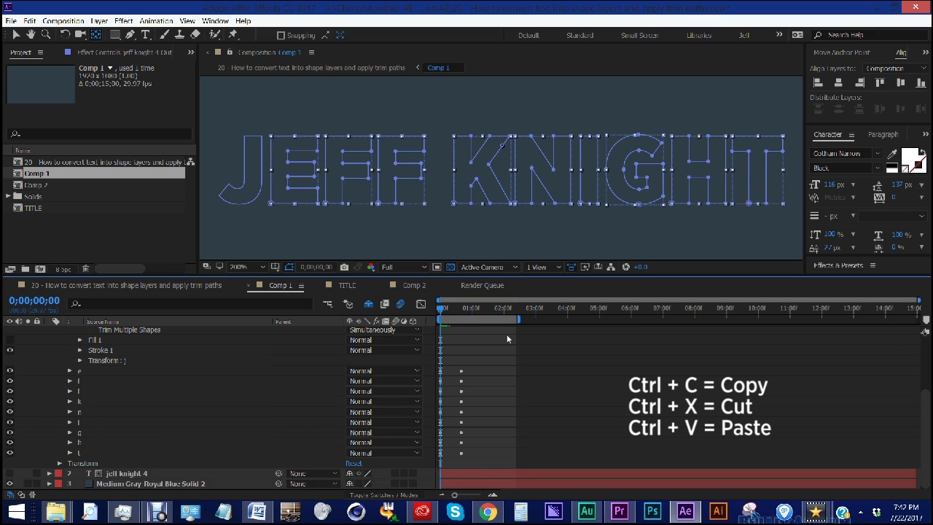
key("u")
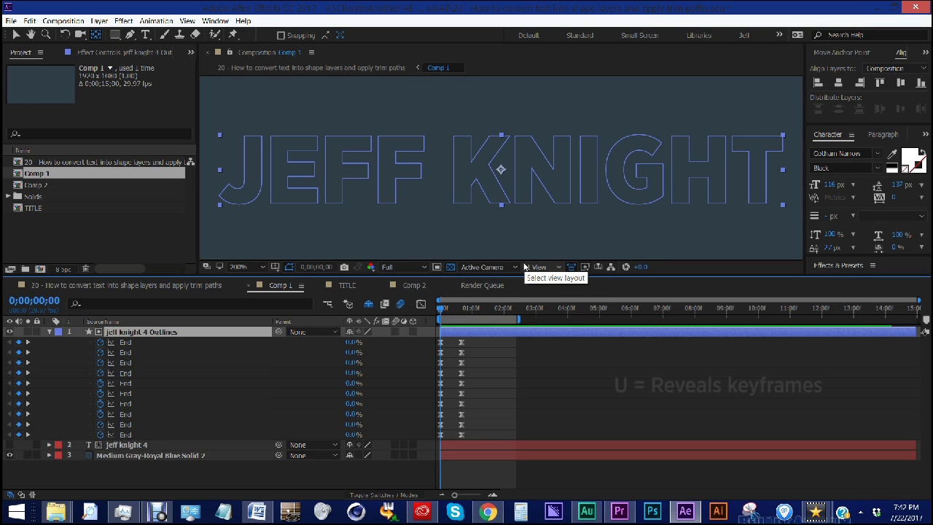
- Stagger each letter's End keyframes a few frames after the previous letter's
key("Page_Down")
key("Page_Down")
key("Page_Down")
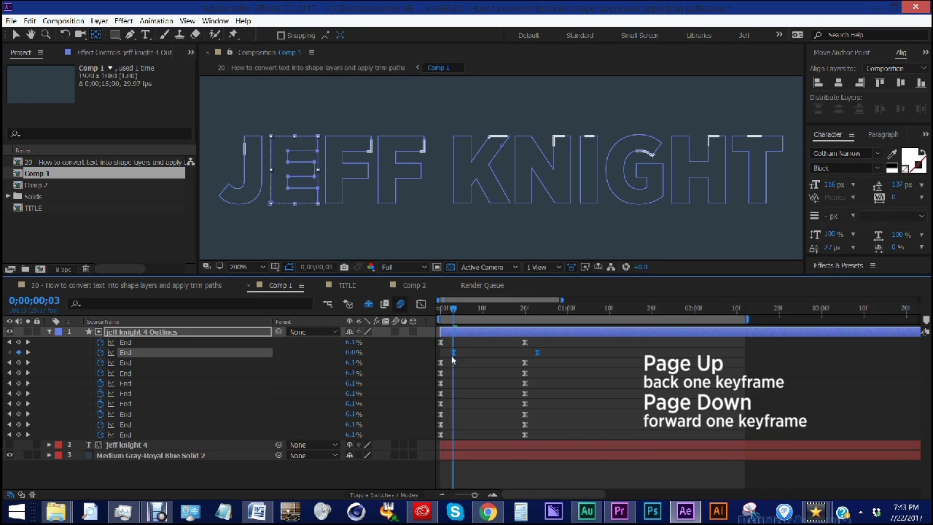
key("Page_Down")
key("Page_Down")
key("Page_Down")
left_click_drag(525, 362, 550, 362)
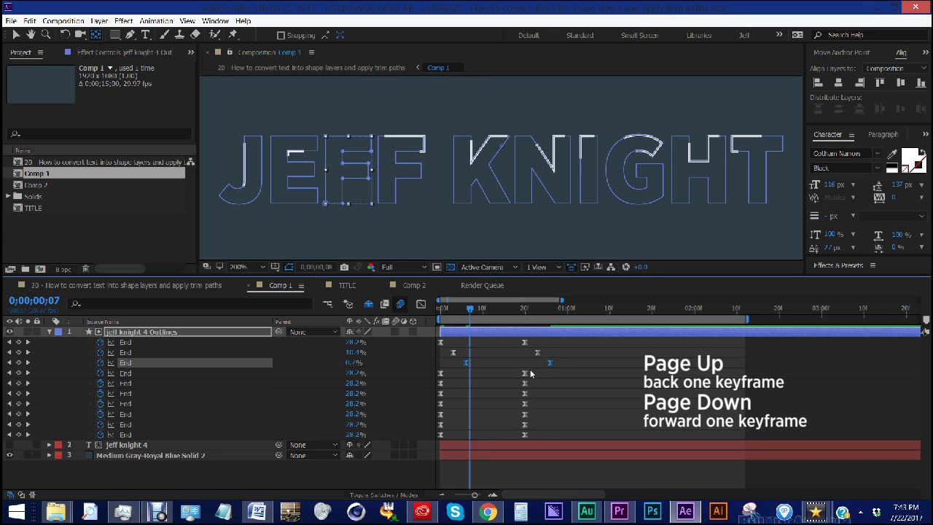
key("Page_Down")
key("Page_Down")
key("Page_Down")
mouse_move(440, 373)
left_mouse_down()
mouse_move(478, 372)
mouse_move(490, 383)
left_mouse_up()
key("Page_Down")
key("Page_Down")
key("Page_Down")
key("Page_Down")
key("Page_Down")
key("Page_Down")
left_click_drag(441, 392, 534, 403)
key("Page_Down")
key("Page_Down")
key("Page_Down")
key("Page_Down")
key("Page_Down")
key("Page_Down")
key("Page_Down")
key("Page_Down")
key("Page_Down")
mouse_move(440, 413)
left_mouse_down()
mouse_move(529, 413)
mouse_move(561, 441)
left_mouse_up()
key("Page_Down")
key("Page_Down")
key("Page_Down")
- Preview the staggered draw-on from the start and select all End keyframes
key("space")
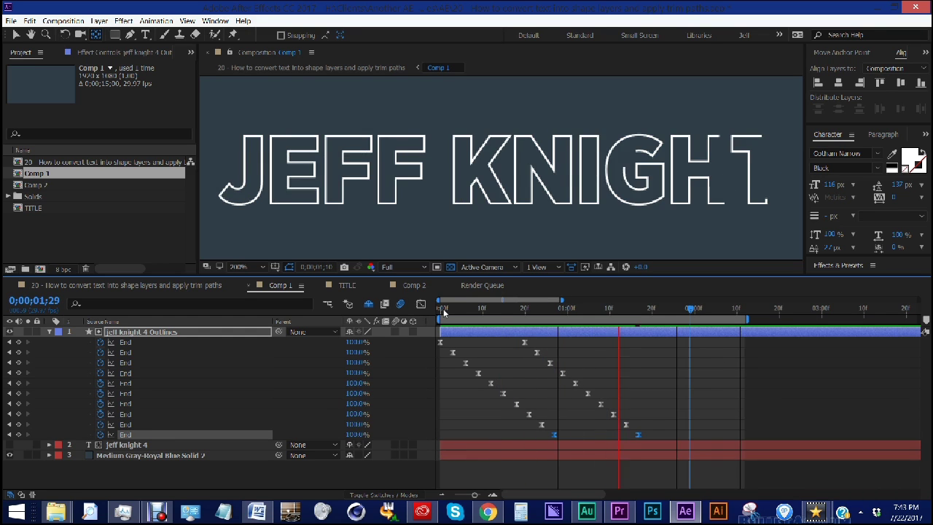
left_click(439, 314)
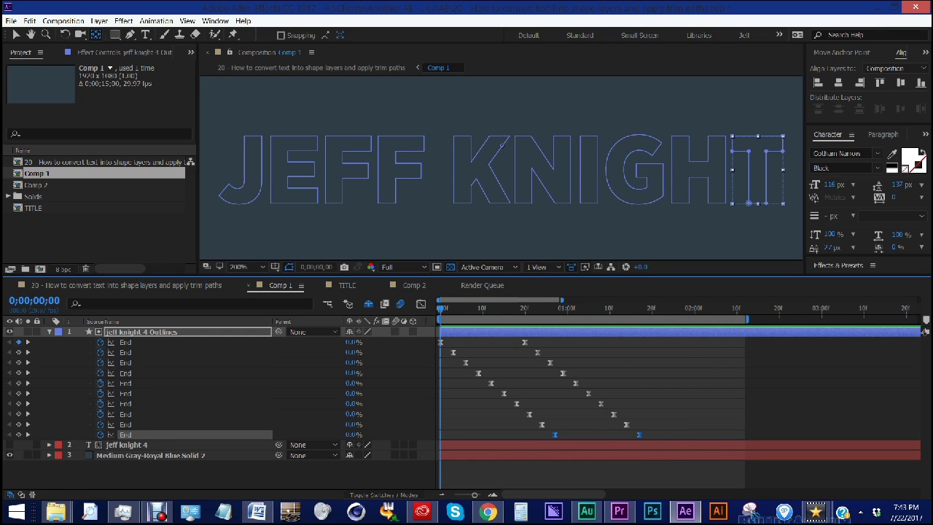
key("space")
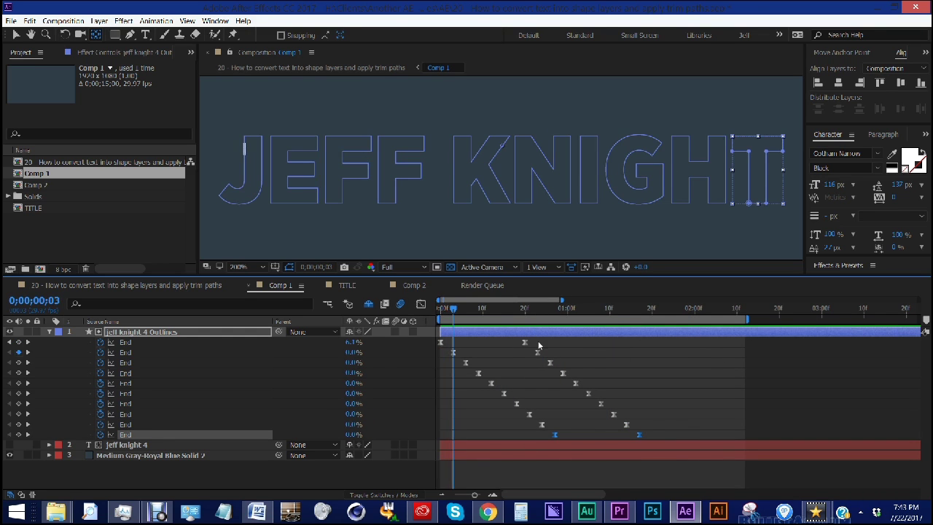
left_click_drag(447, 350, 655, 454)
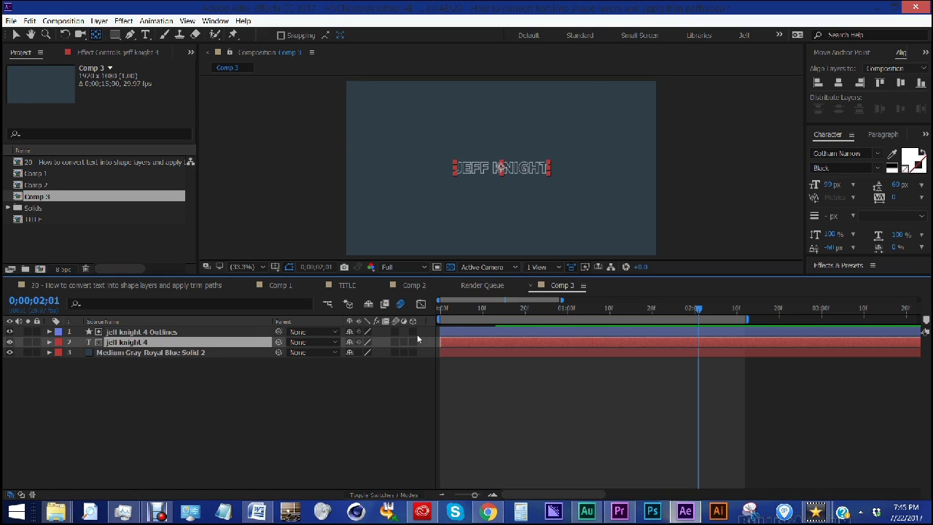
- Reveal the outlines layer's End properties and bring the jeff knight 4 text layer to the top
key("Home")
left_click(121, 333)
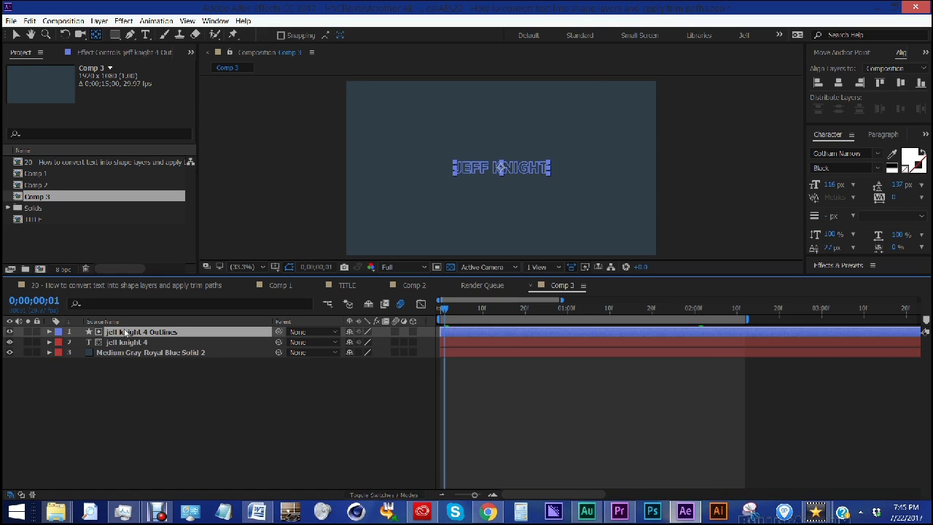
key("u")
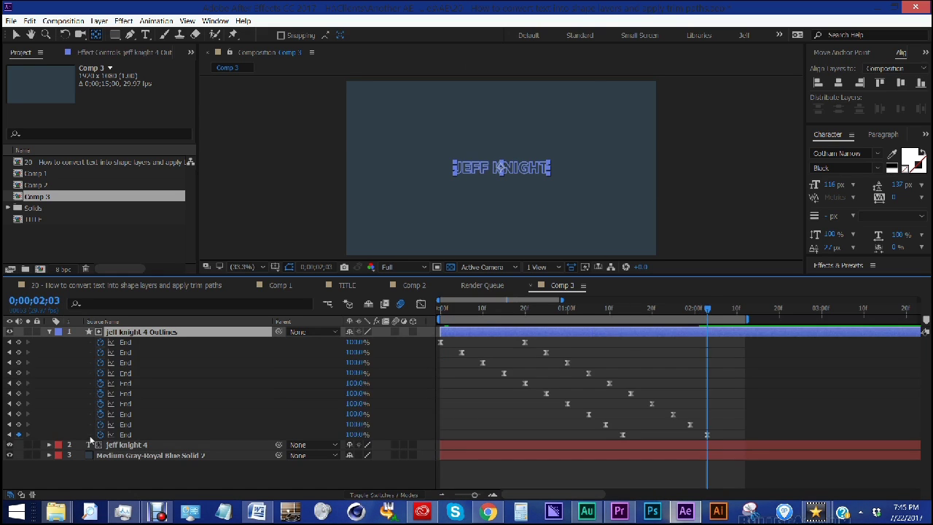
left_click(123, 444)
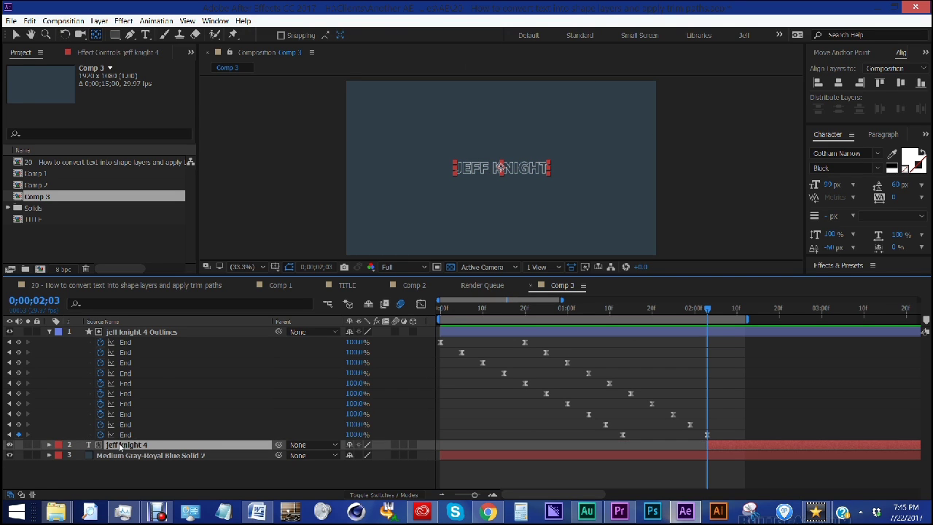
key("ctrl+shift+bracketright")
key("minus")
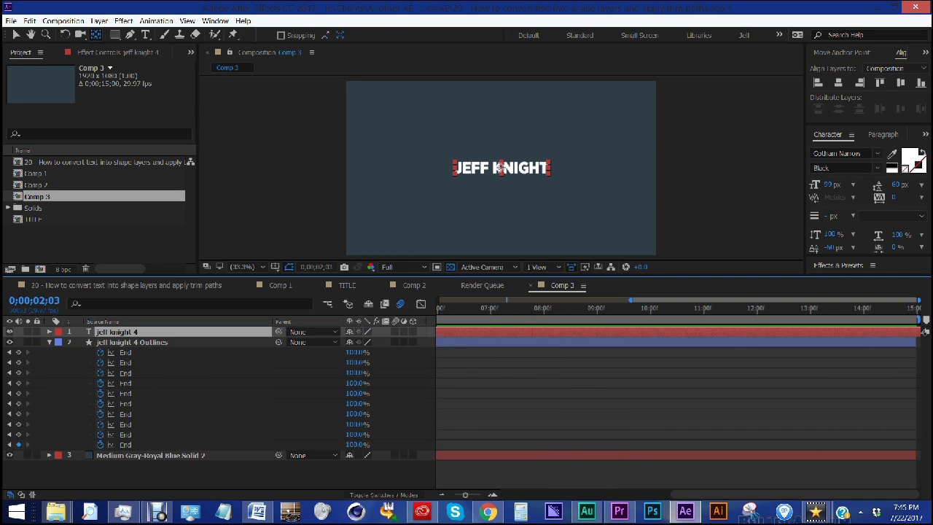
- Add a 1E88E5 solid starting at the playhead below the text, with a duplicate on top
key("ctrl+y")
left_click(225, 247)
type("1E88E5")
key("Return")
key("Return")
key("bracketleft")
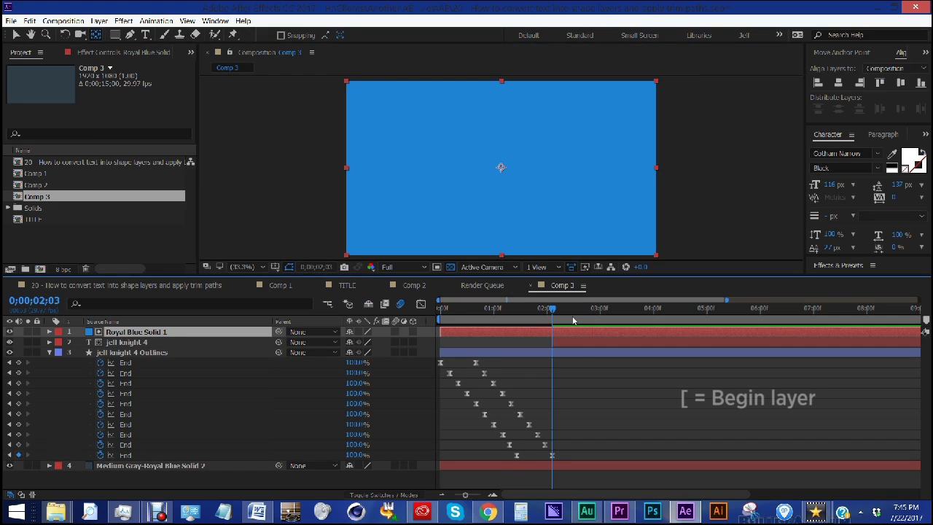
key("bracketleft")
left_click_drag(122, 333, 124, 348)
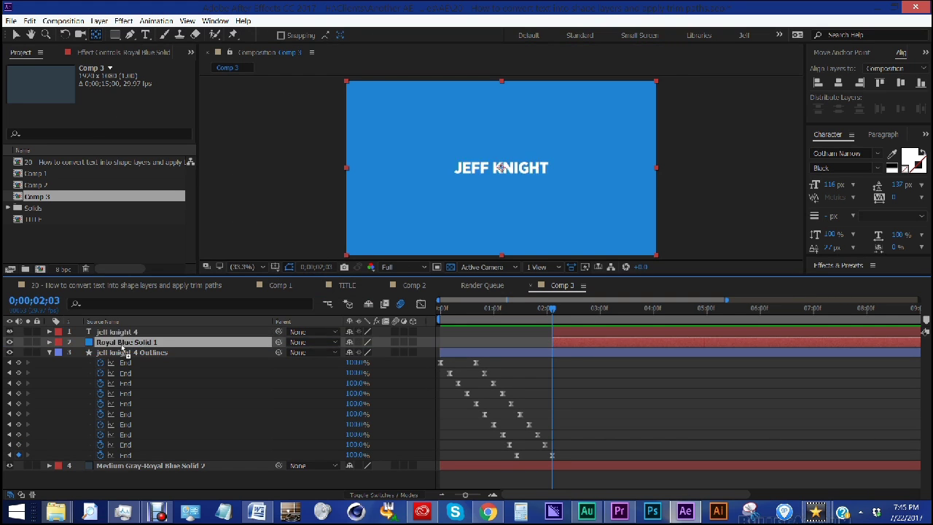
key("ctrl+d")
left_click_drag(122, 344, 130, 333)
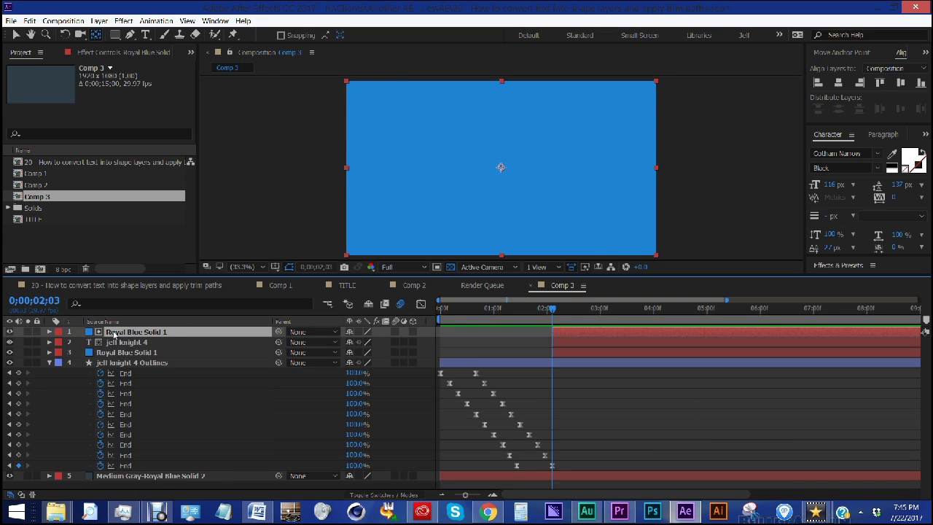
- Set the jeff knight 4 text layer to use the solid above as its alpha matte
left_click(119, 355)
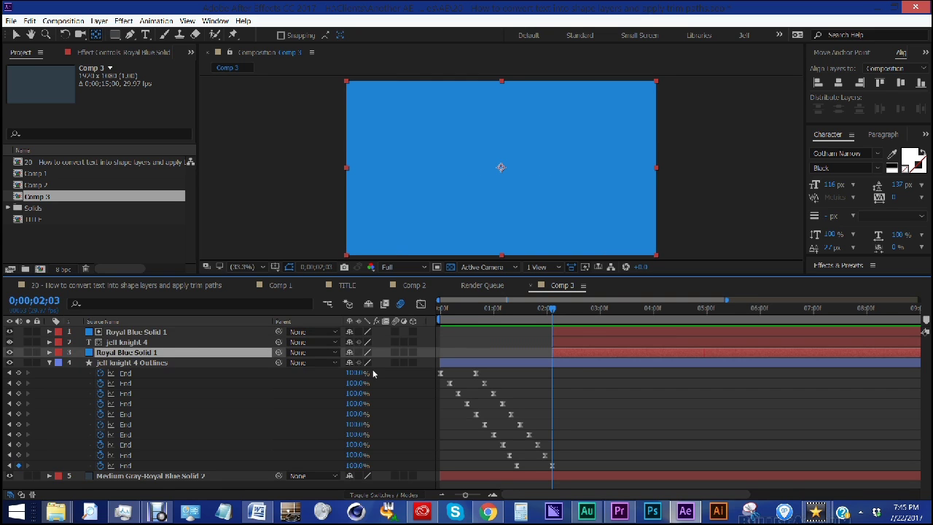
key("F4")
left_click(120, 342)
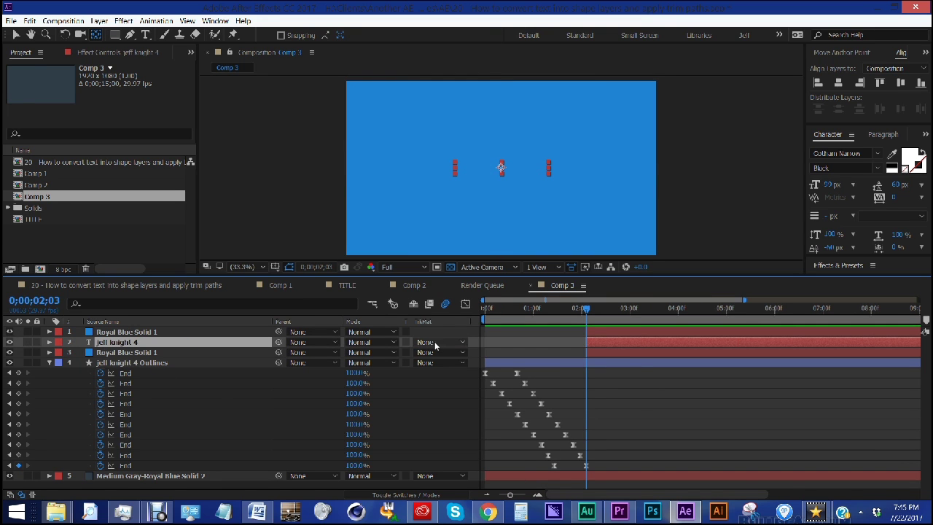
left_click(440, 342)
left_click(466, 367)
- Slide the top matte solid down to hide the text and parent it to the lower solid
left_click(277, 332)
key("p")
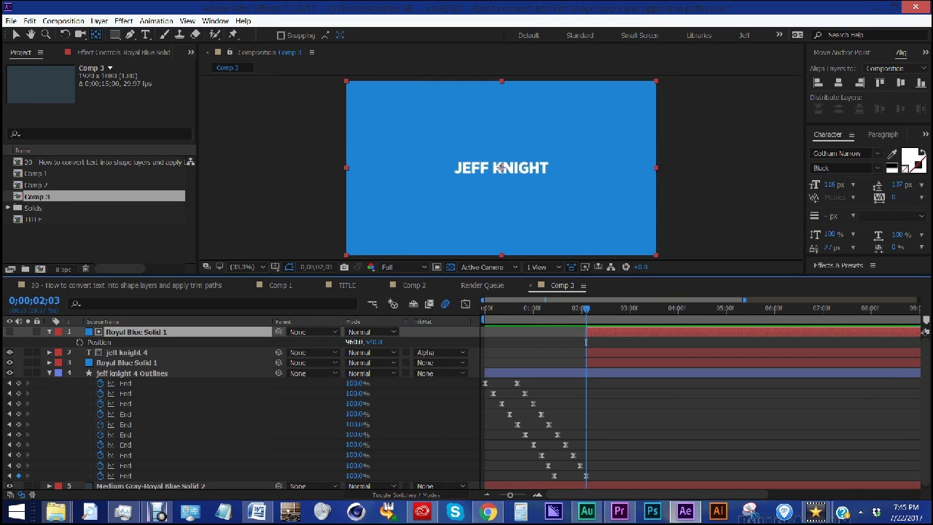
left_click(99, 342)
left_click_drag(501, 168, 501, 197)
mouse_move(501, 243)
left_mouse_down()
mouse_move(500, 257)
mouse_move(500, 167)
left_mouse_up()
left_click_drag(278, 331, 119, 364)
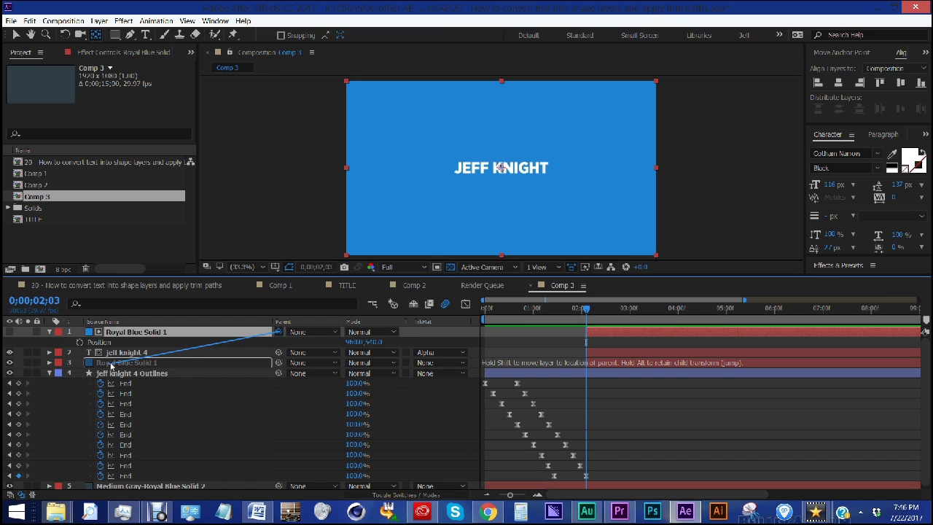
- Keyframe the lower solid's Position to slide up over one second, with easy ease
left_click(118, 363)
key("p")
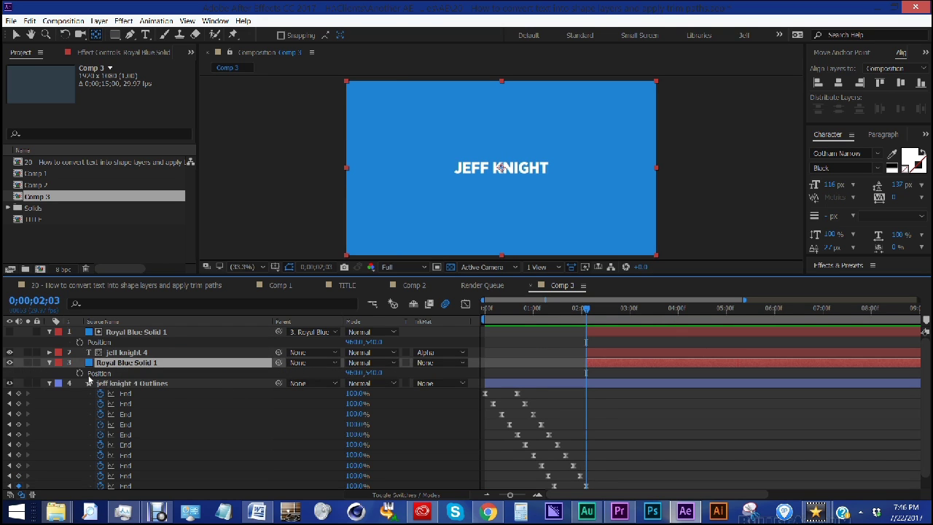
left_click(80, 373)
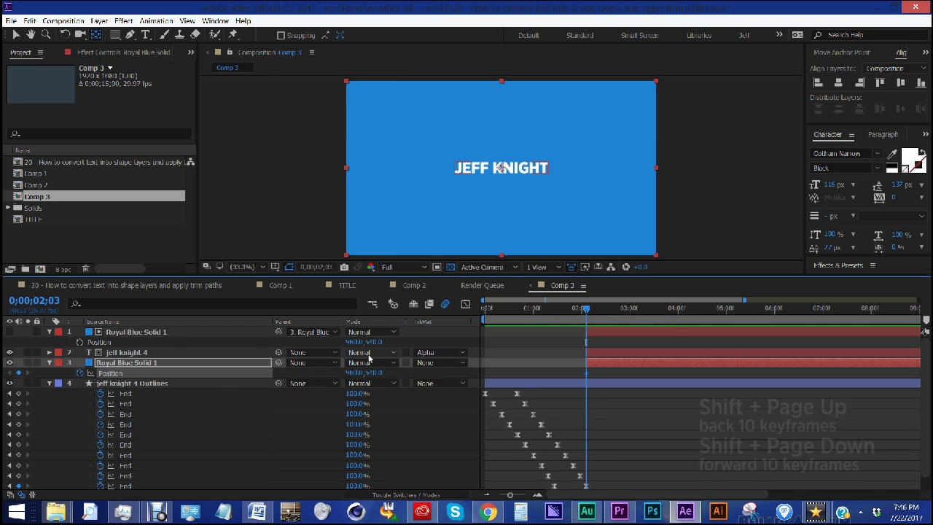
key("shift+Page_Down")
key("shift+Page_Down")
key("shift+Page_Down")
key("alt+shift+p")
key("i")
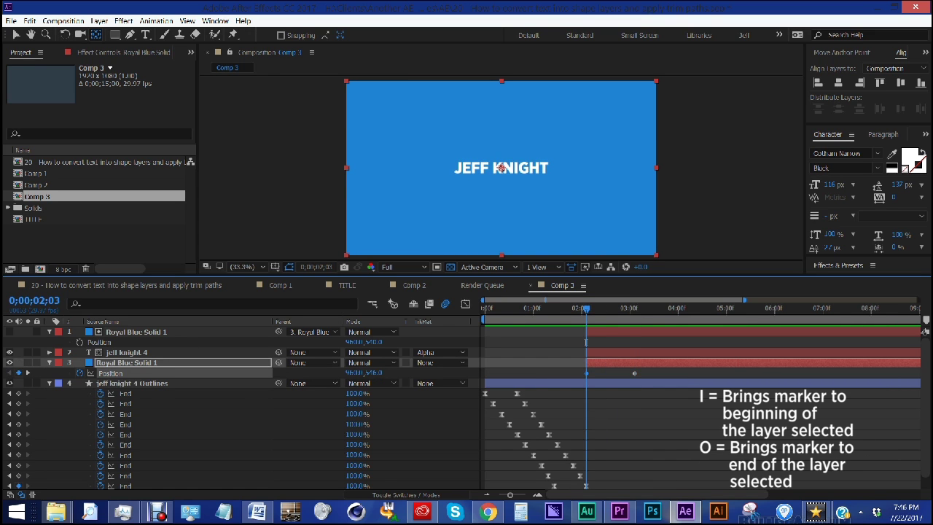
mouse_move(501, 168)
left_mouse_down()
mouse_move(501, 263)
mouse_move(643, 369)
left_mouse_up()
key("shift+F9")
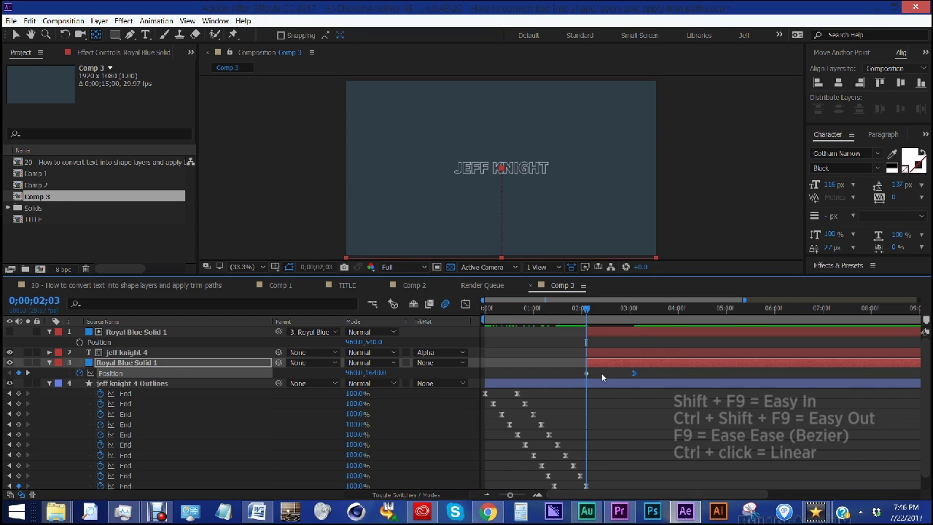
- Shape the speed curve to start fast and ease out, then preview the slide
left_click(464, 304)
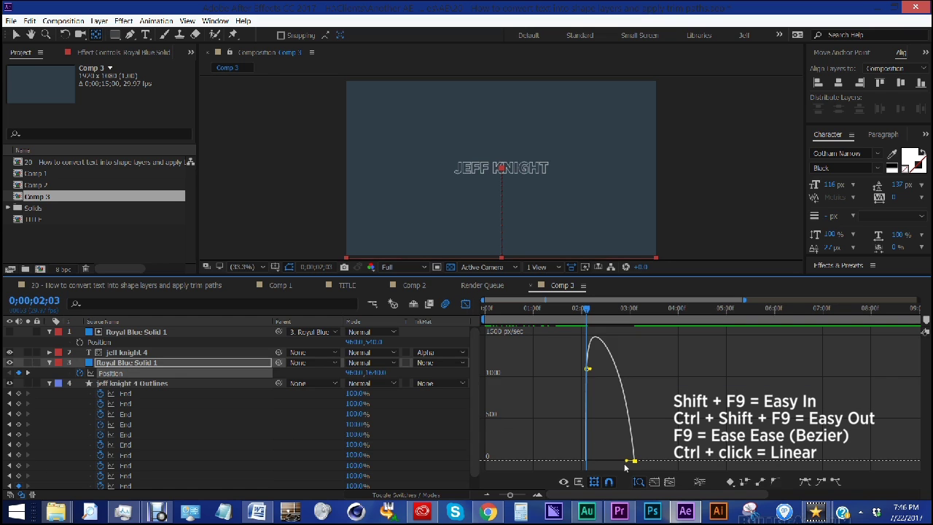
left_click_drag(629, 459, 609, 460)
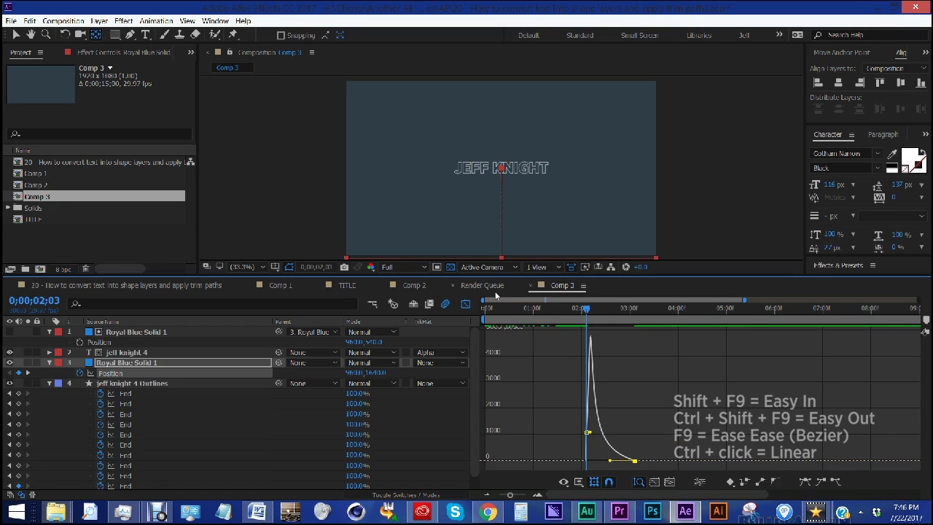
left_click(465, 304)
key("space")
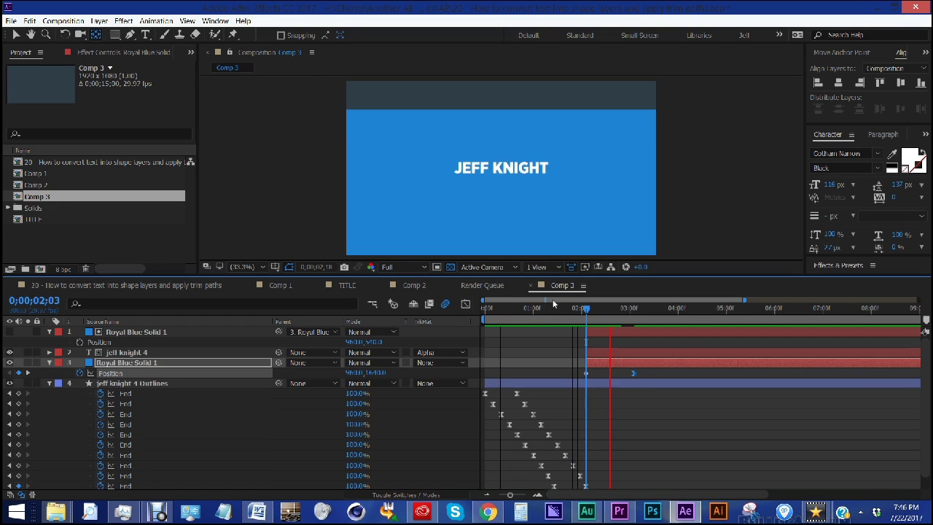
- Duplicate the blue solid, text and matte layers onto the top and start the copies at 3;03
left_click_drag(554, 308, 614, 319)
left_click(594, 333)
left_click(122, 362, "shift")
key("ctrl+d")
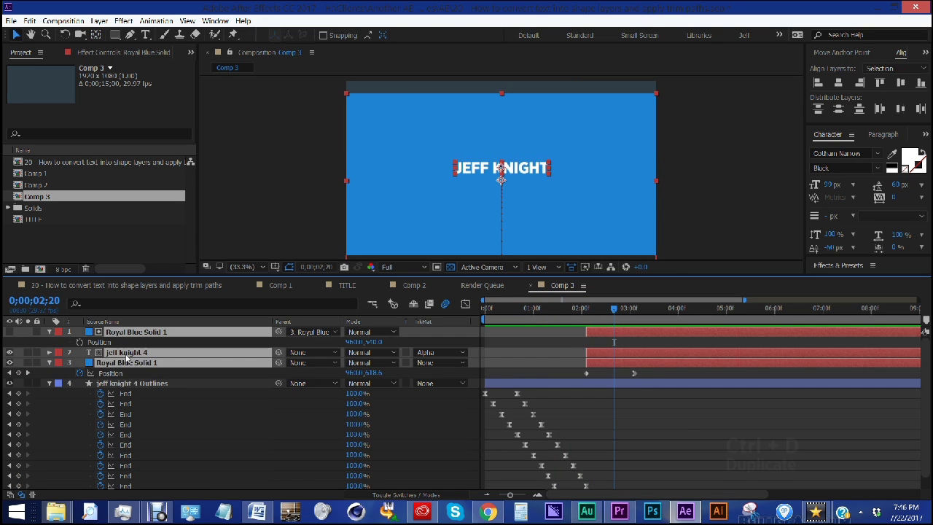
left_click_drag(123, 362, 128, 353)
left_click_drag(614, 307, 633, 309)
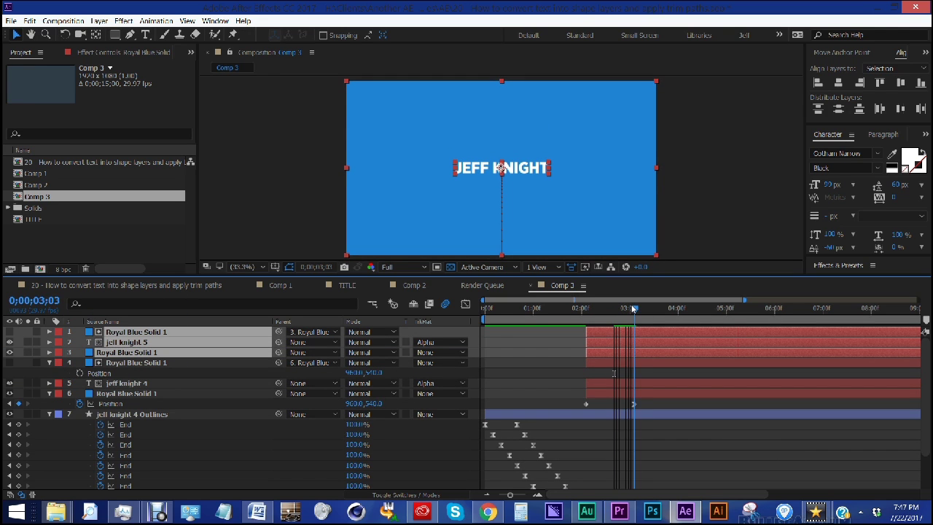
key("bracketleft")
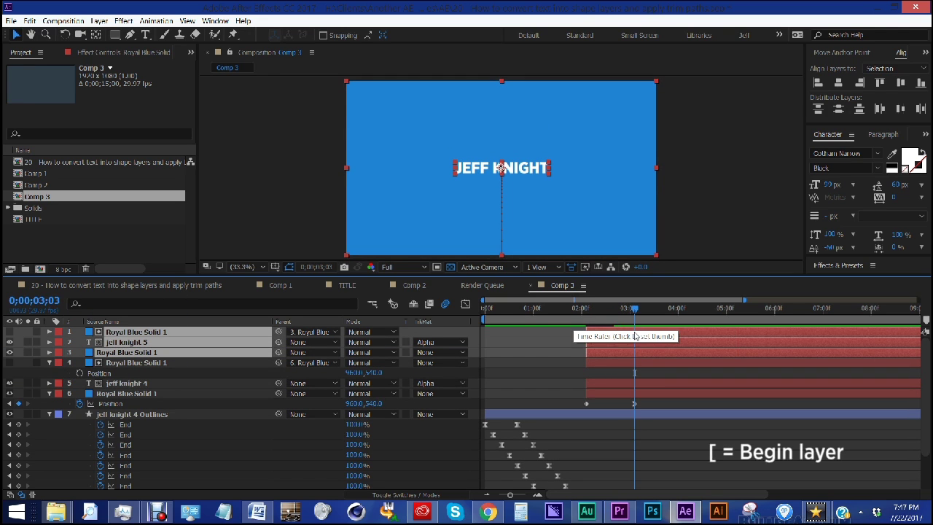
key("bracketleft")
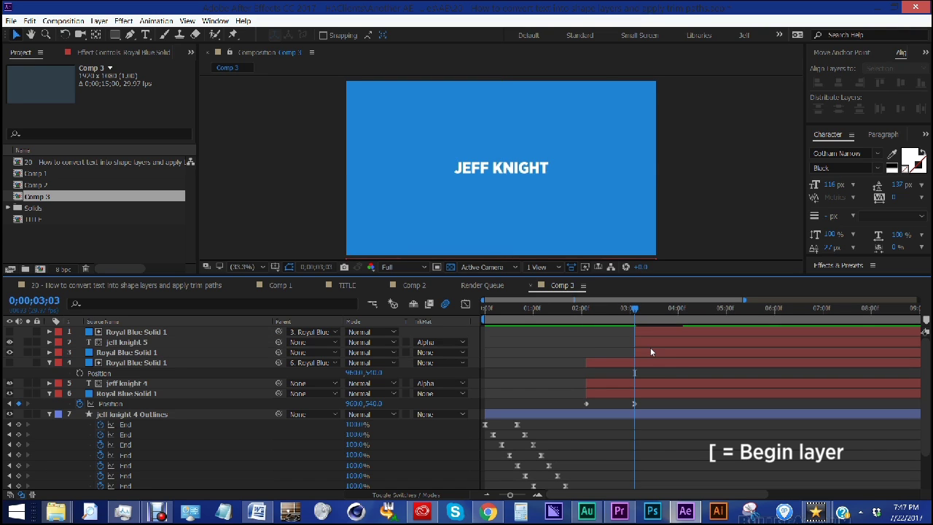
left_click(653, 352)
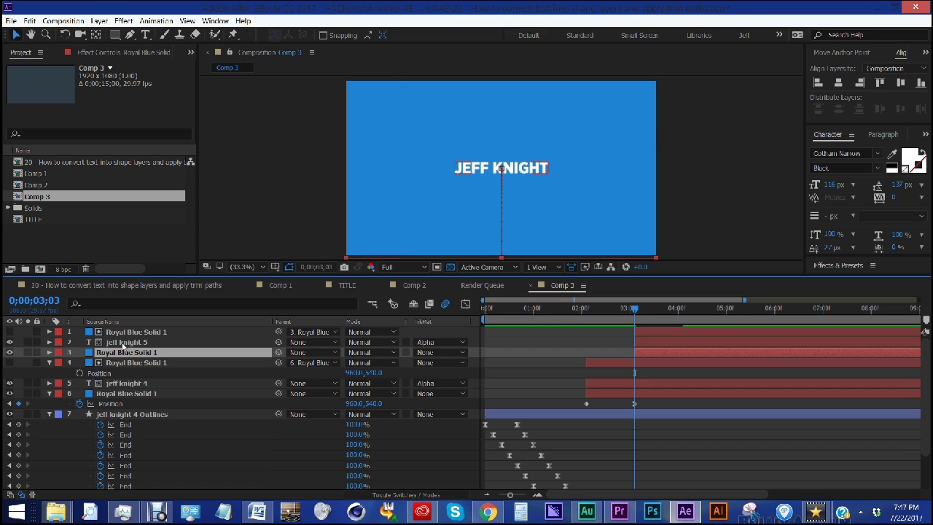
key("ctrl+shift+y")
left_click(323, 285)
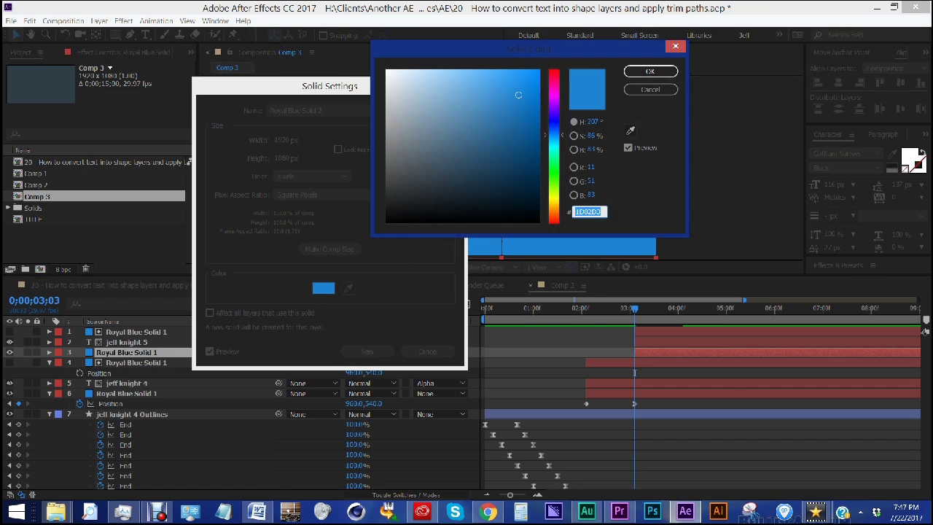
left_click(464, 202)
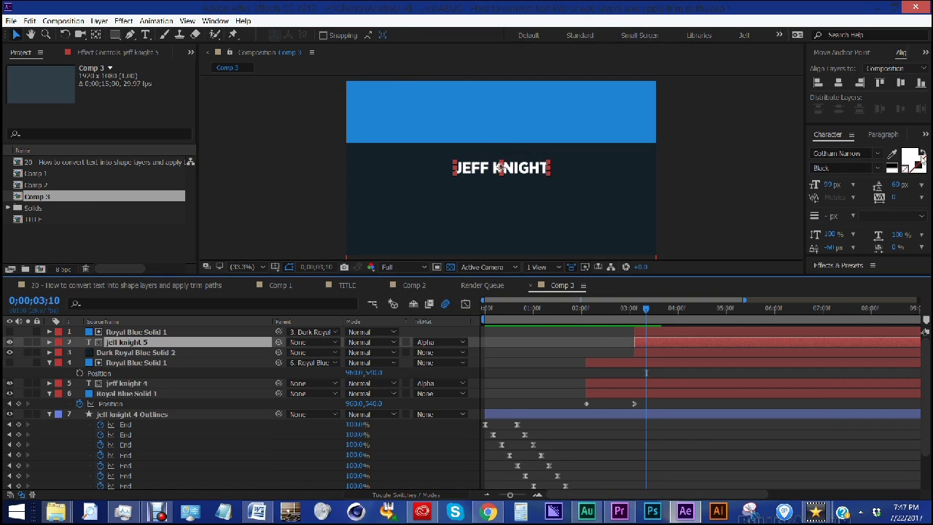
left_click(905, 156)
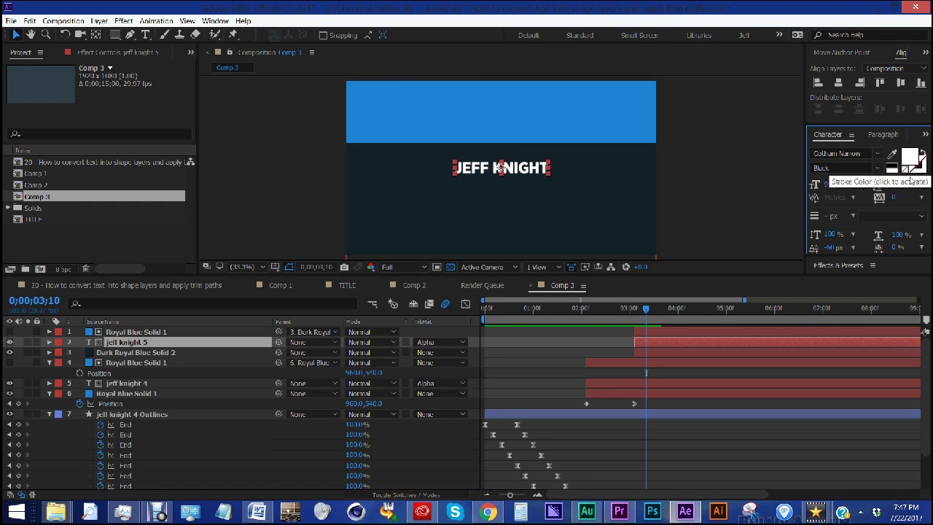
left_click(905, 169)
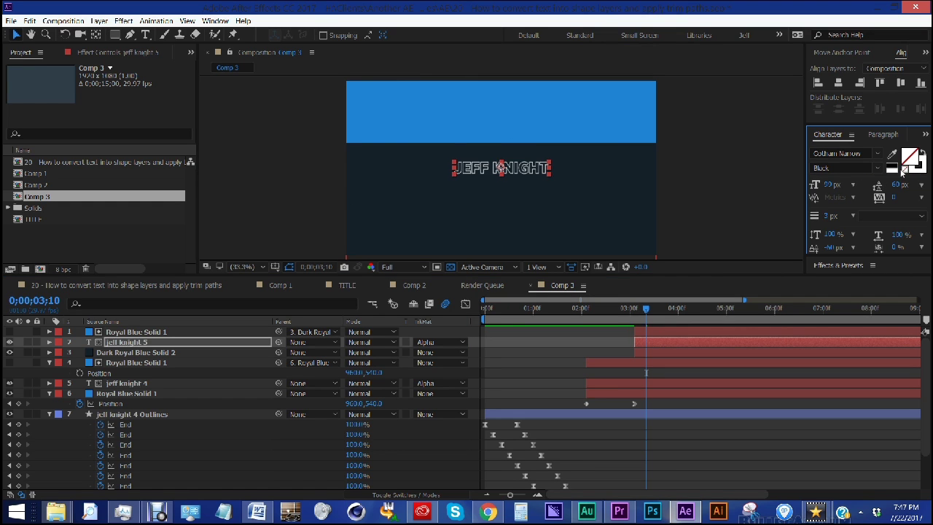
- Delete the dark solid's first Position keyframe and push it off to the right at 3;03
left_click(639, 351)
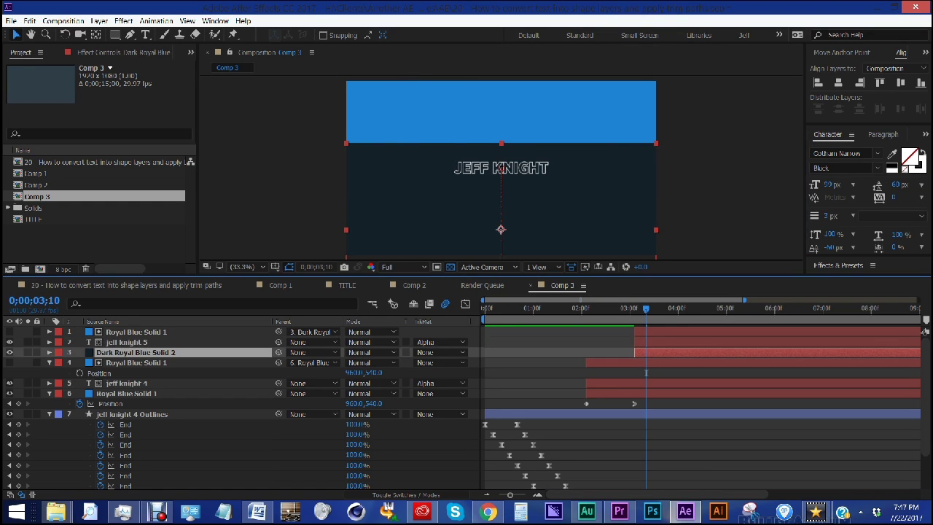
key("p")
left_click(634, 362)
key("Delete")
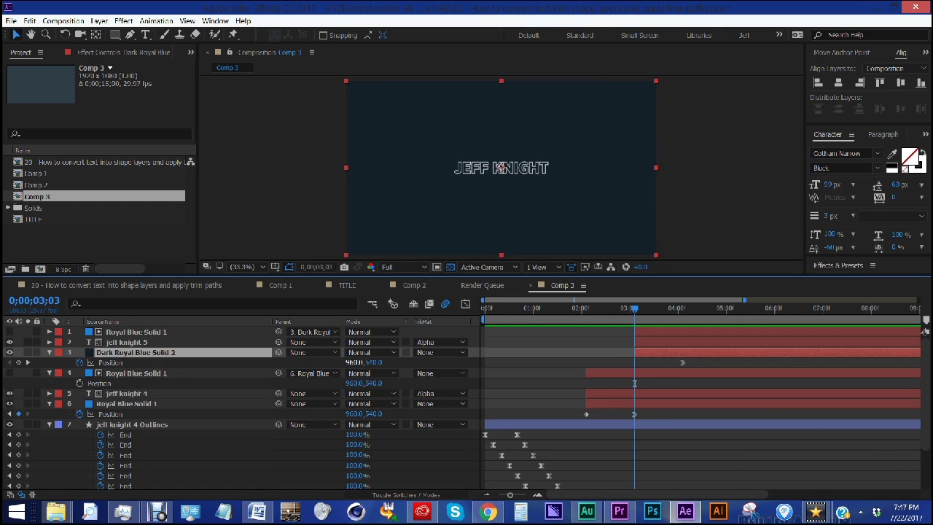
left_click_drag(357, 362, 656, 384)
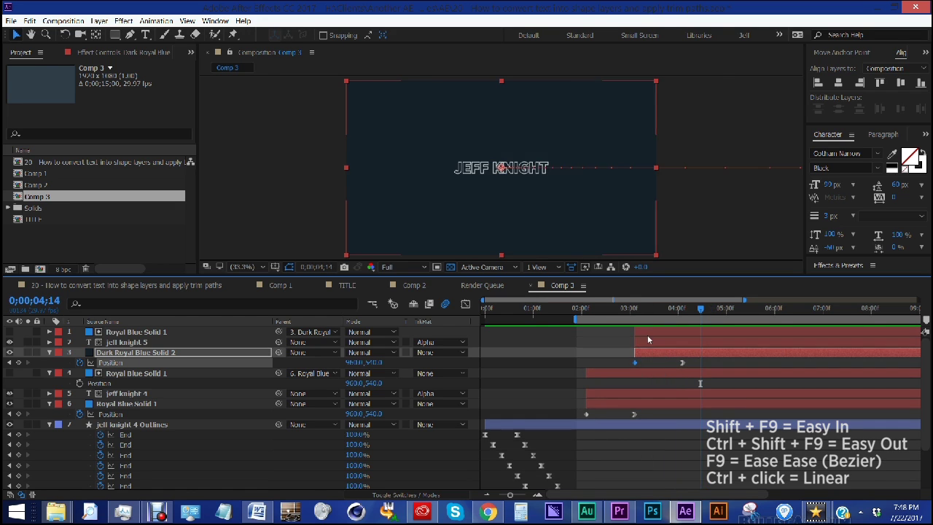
- Duplicate the navy solid, outline text and matte layers, move them to the top, and start them at 4;03
left_click(647, 335)
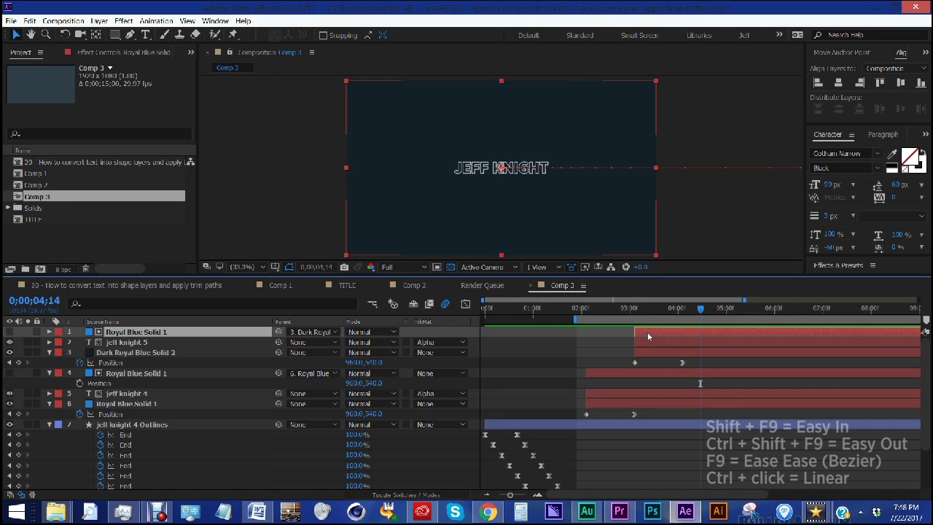
left_click(646, 352, "shift")
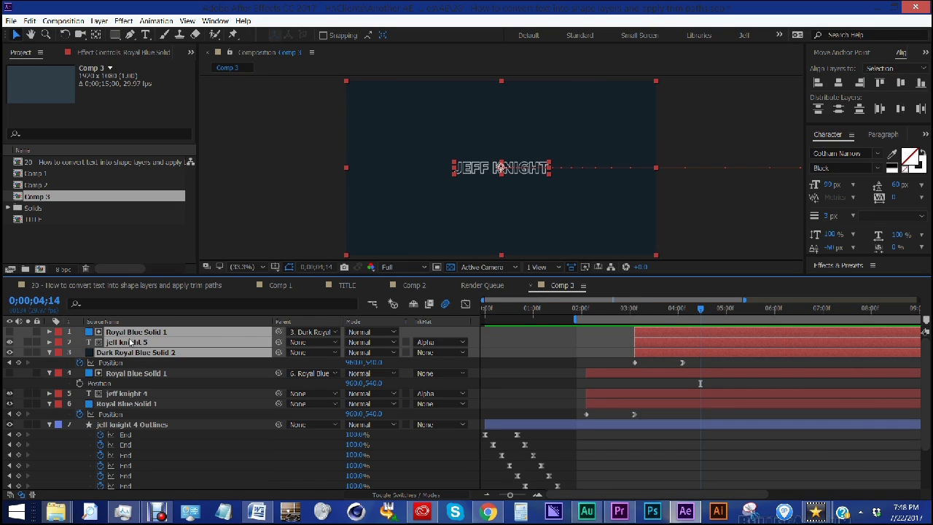
key("ctrl+d")
left_click_drag(122, 354, 128, 351)
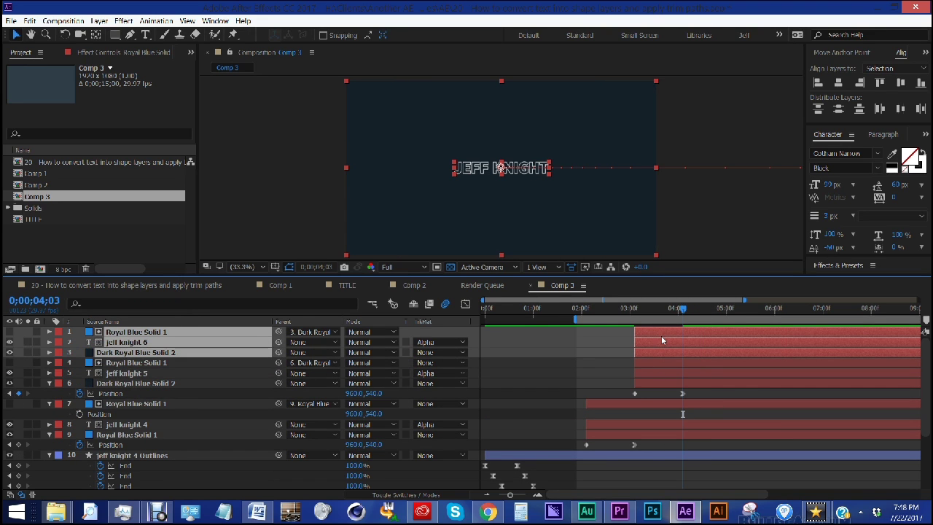
key("bracketleft")
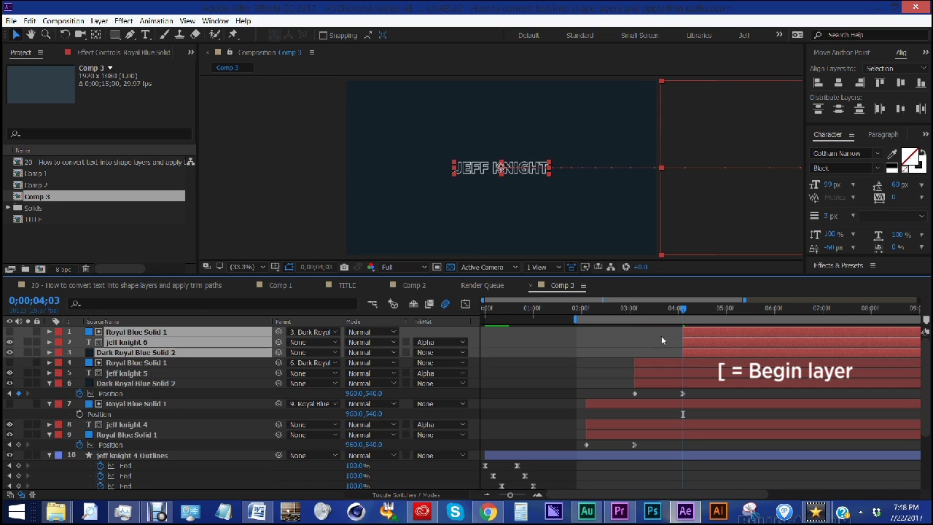
- Select the copied navy solid and open its Solid Settings to choose a gray-blue colour
left_click(661, 346)
left_click(690, 349)
left_click_drag(685, 311, 699, 309)
key("ctrl+shift+y")
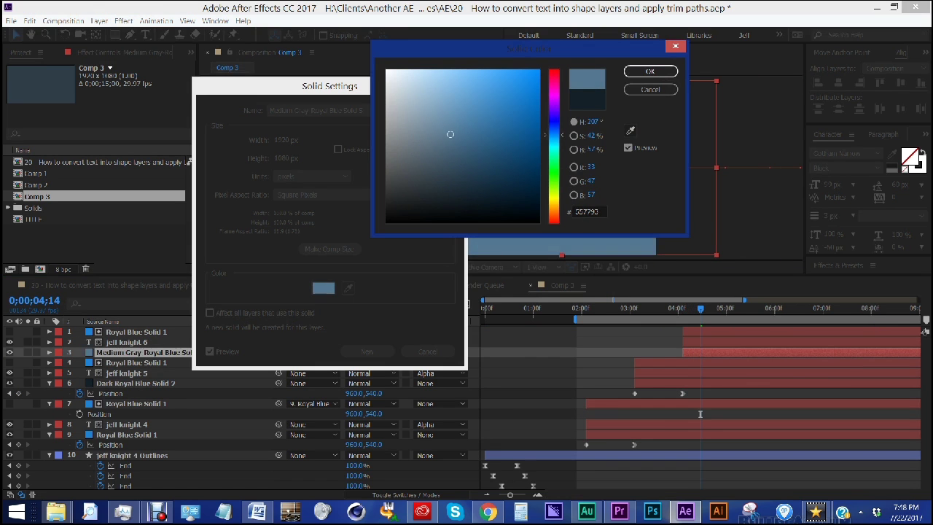
- Confirm the gray-blue colour and lift the solid's first Position keyframe above the frame to 960,-576
key("Return")
key("Return")
key("p")
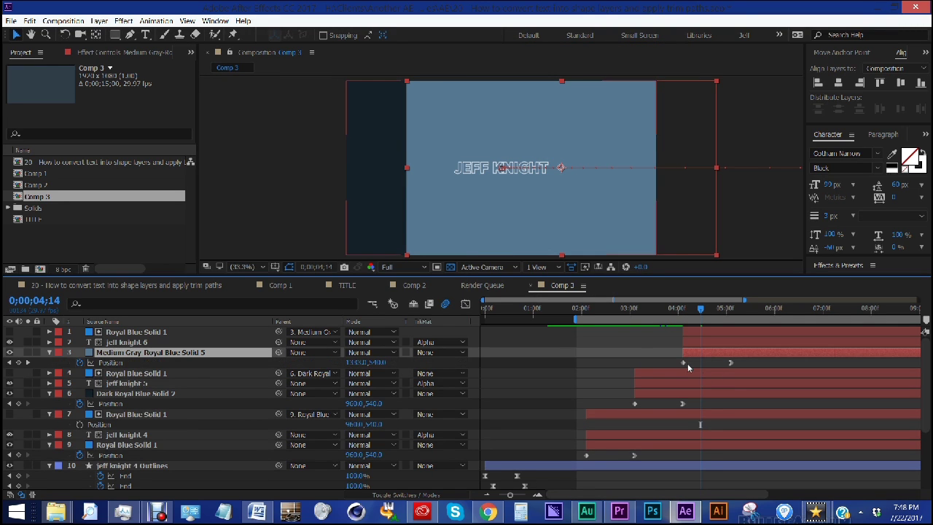
left_click(682, 362)
key("j")
left_click_drag(444, 146, 444, 82)
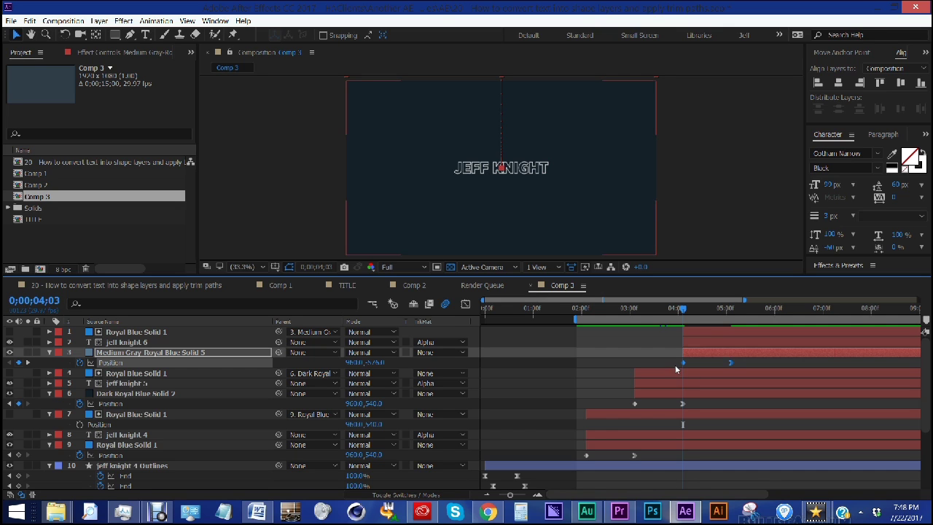
- Shift the gray solid's start position rightward and nudge its 5;03 keyframe X to about 1859
key("comma")
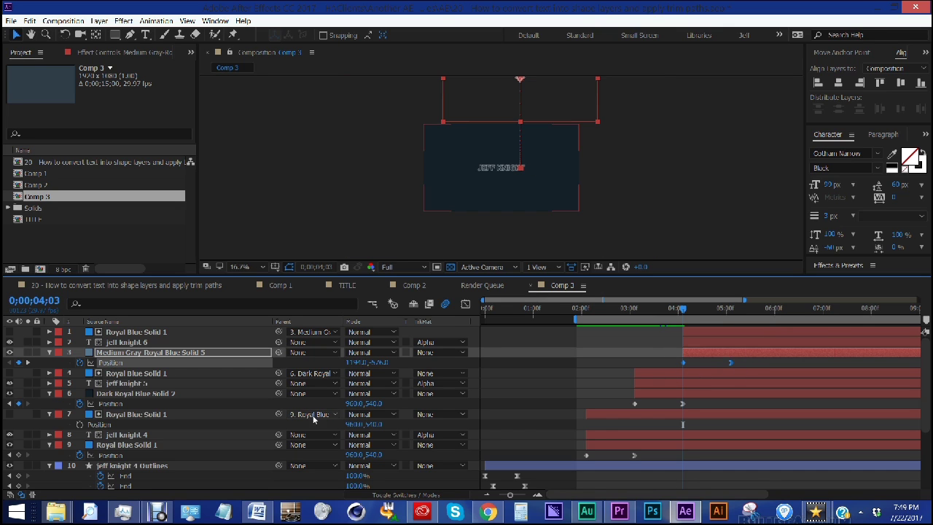
left_click_drag(355, 362, 393, 362)
key("period")
key("period")
key("period")
left_click(27, 363)
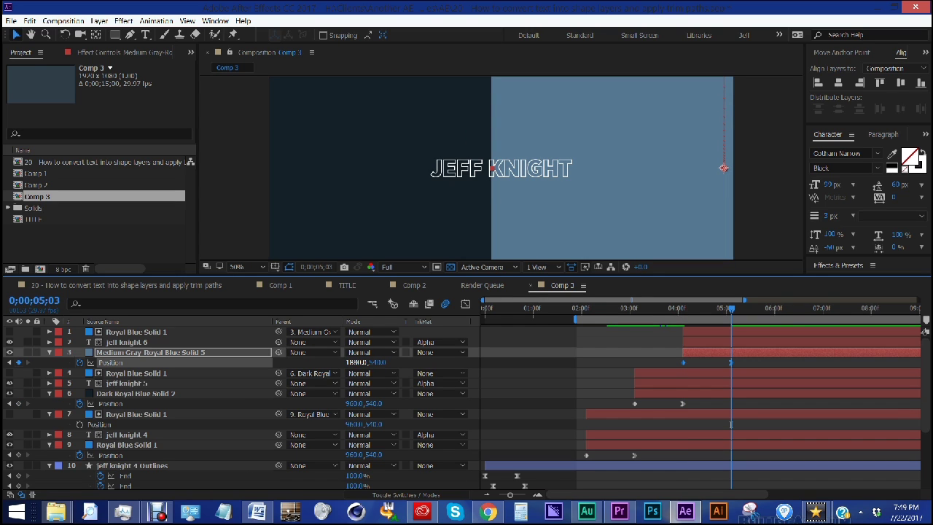
key("Left")
key("Left")
key("Left")
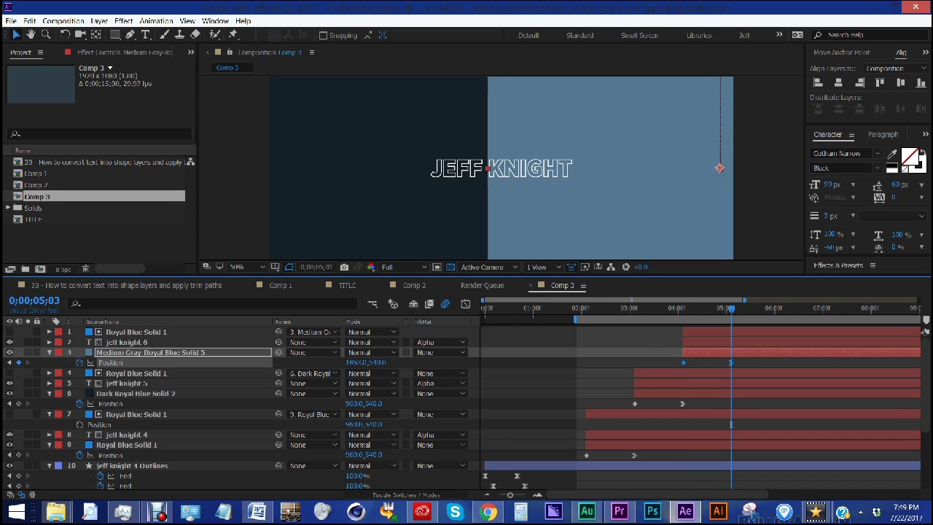
- Set the newest JEFF KNIGHT text layer's stroke to None so KNIGHT shows filled white
left_click(178, 342)
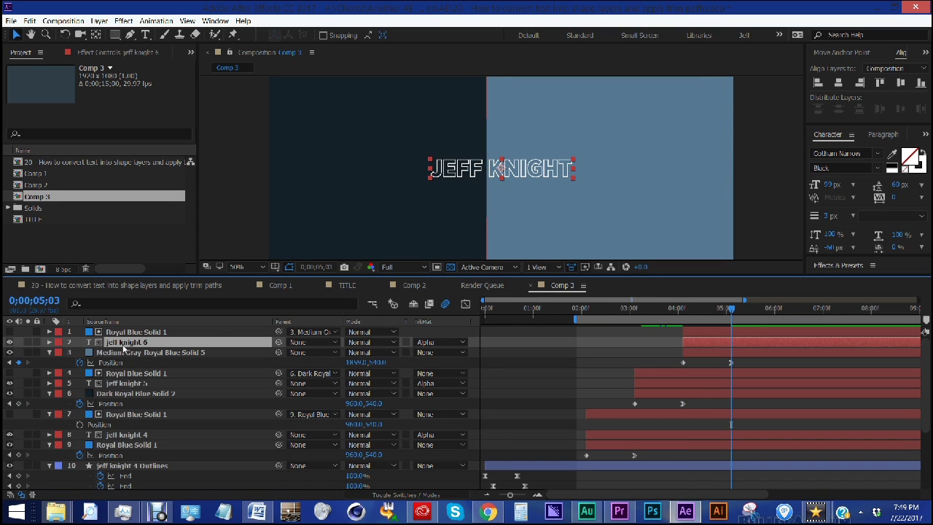
left_click(916, 167)
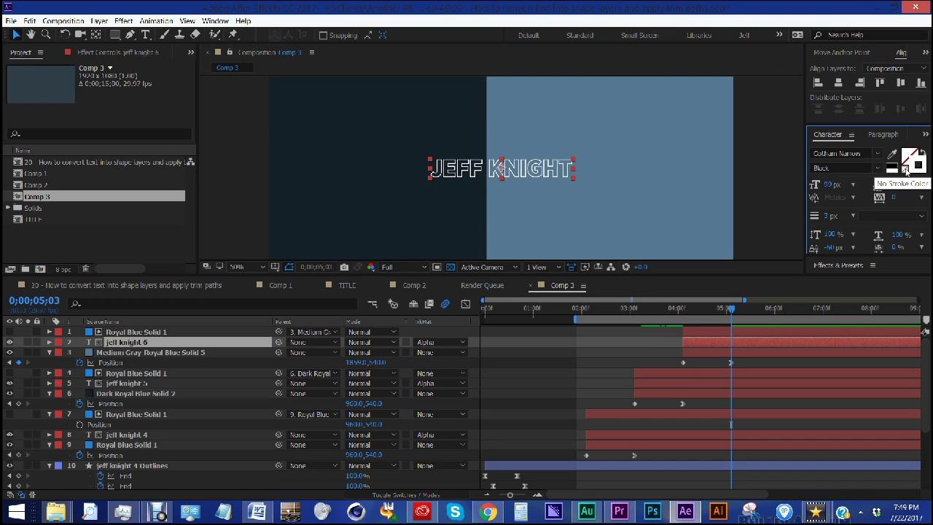
left_click(904, 169)
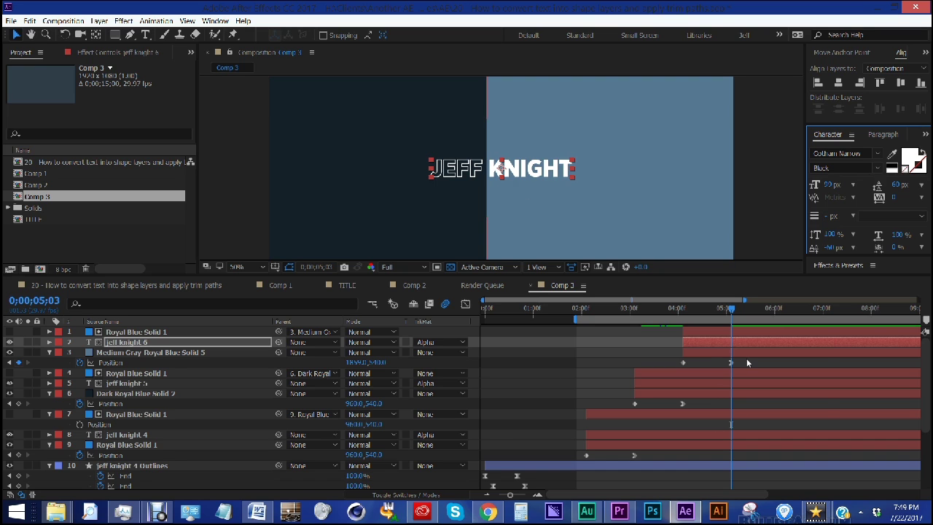
- Precompose all layers into Pre comp 1
left_click(123, 331)
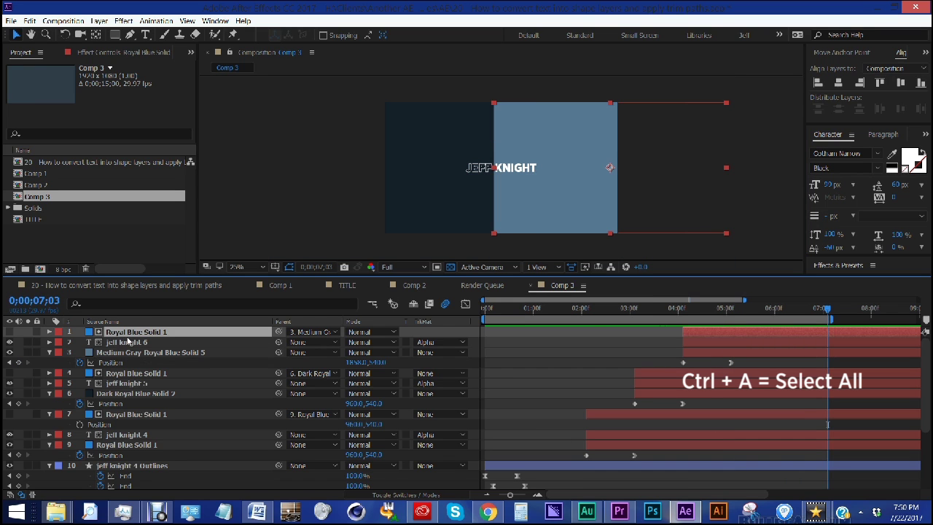
key("ctrl+a")
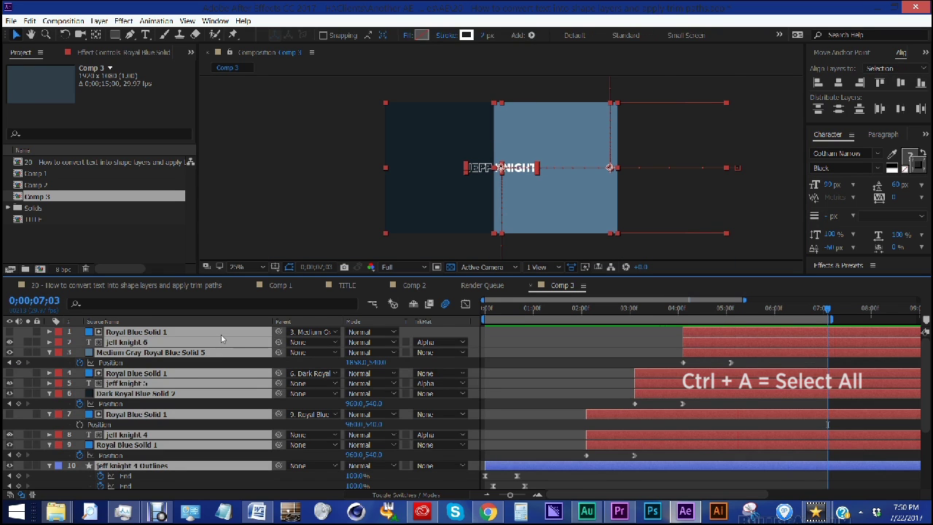
key("ctrl+shift+c")
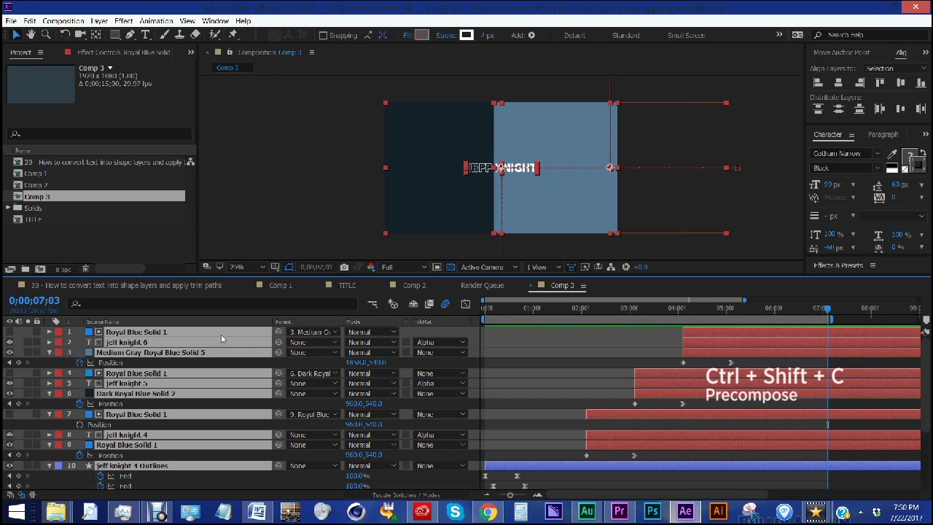
key("Return")
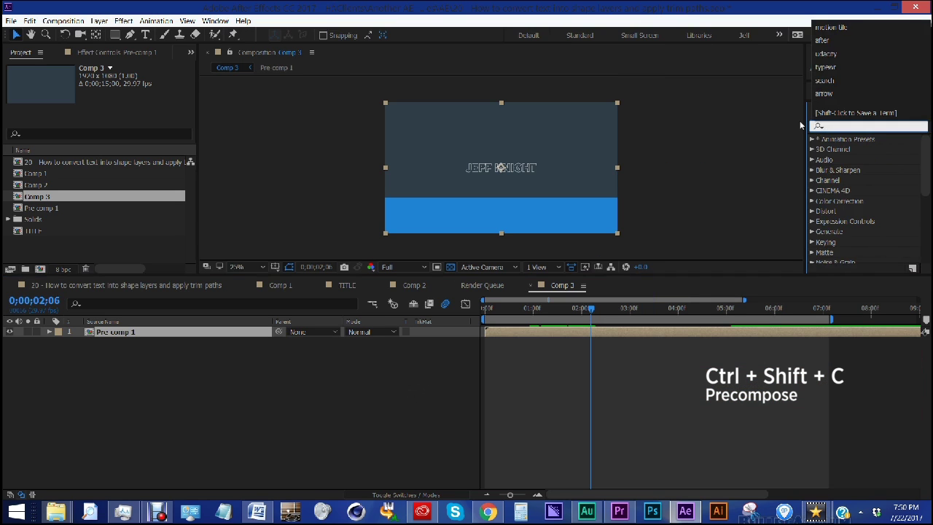
- Search 'after' in Effects & Presets and apply the AfterShake_Null preset to Pre comp 1
type("after")
left_click_drag(804, 125, 738, 128)
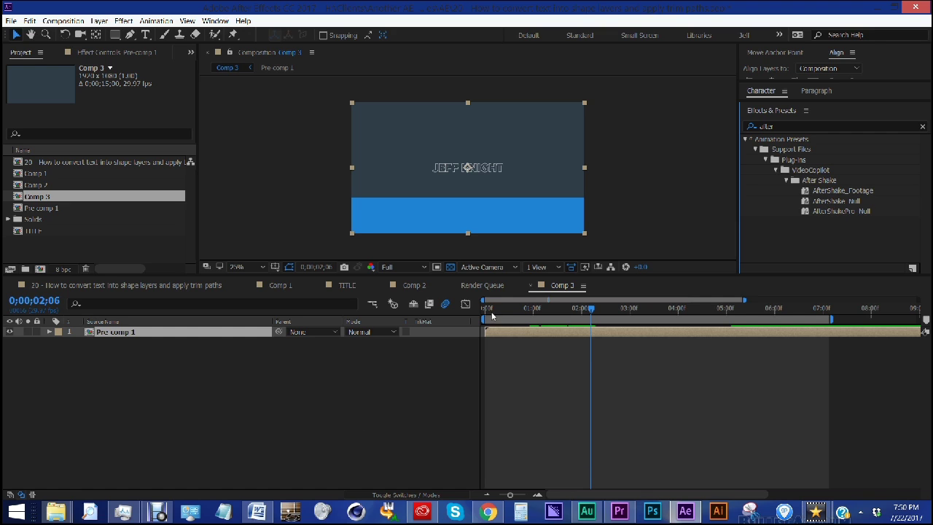
left_click(567, 332)
double_click(838, 203)
- Apply Motion Tile to Pre comp 1 with Output Width and Output Height set to 125
left_click(747, 128)
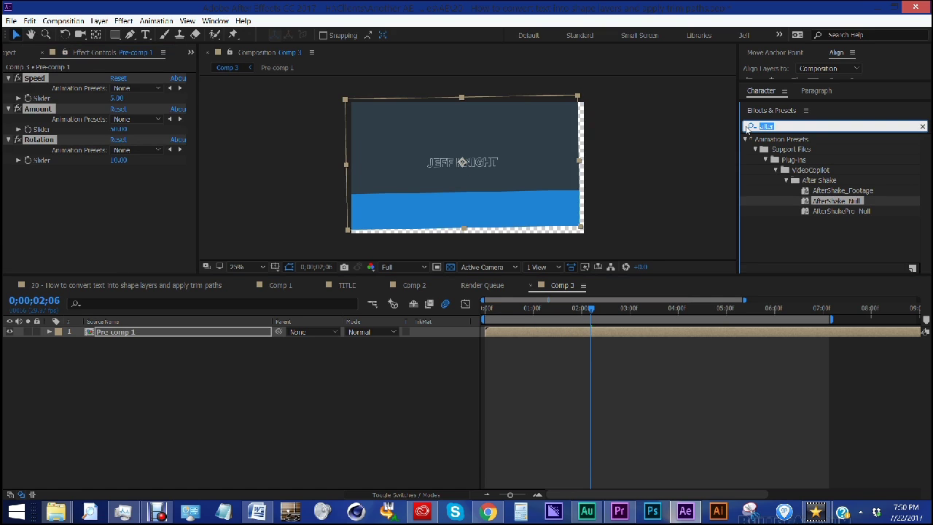
type("motion tile")
double_click(784, 150)
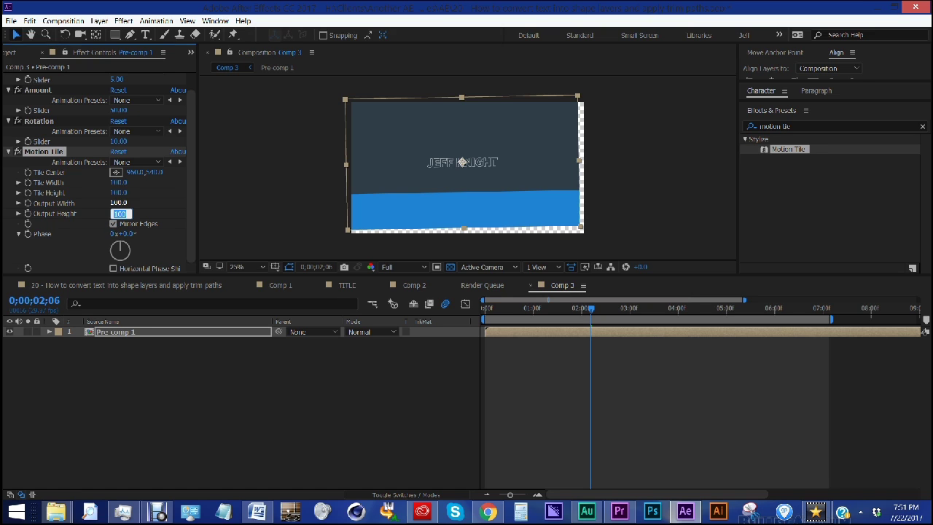
key("shift+Tab")
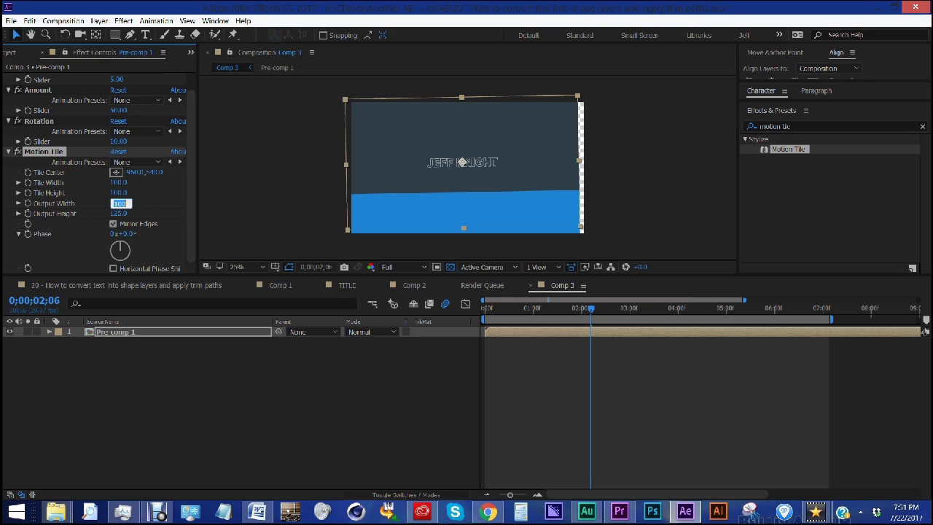
type("125")
key("Return")
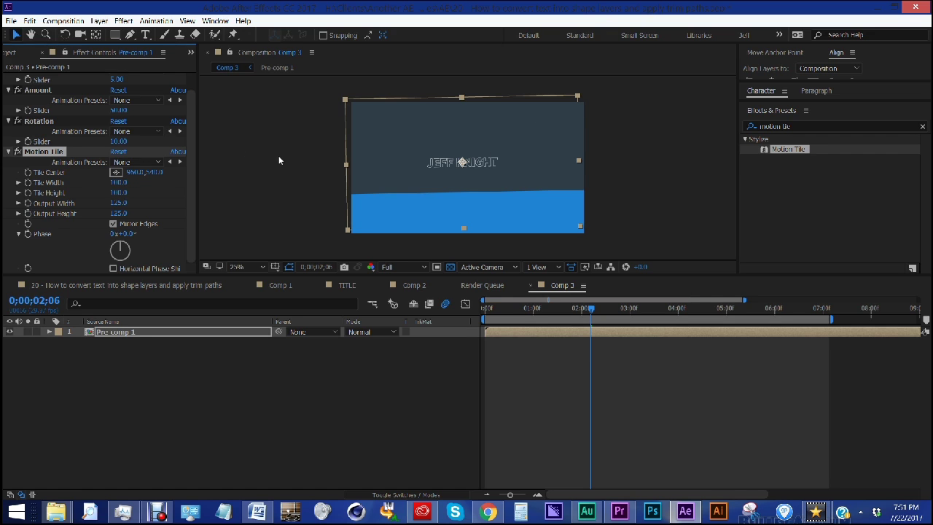
- Keyframe the shake Speed, Amount and Rotation sliders at zero
left_click(116, 79)
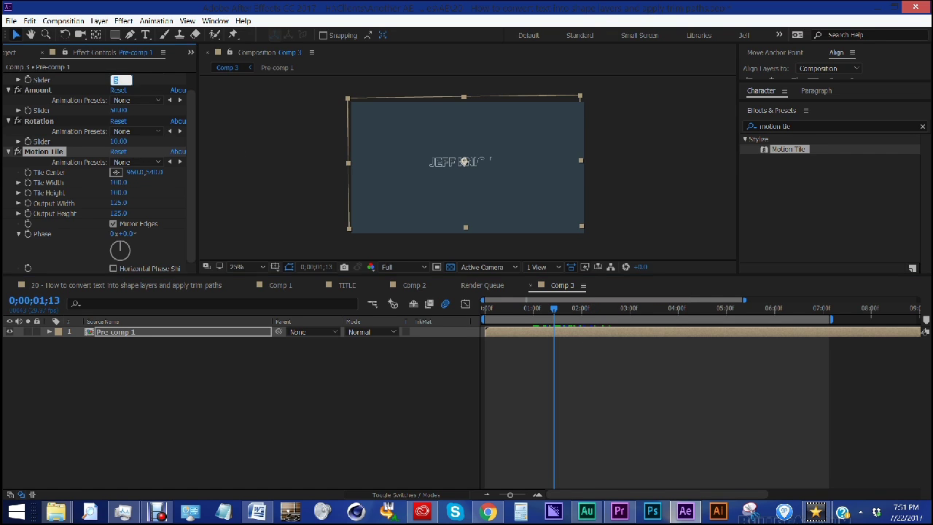
type("0")
left_click(306, 182)
key("space")
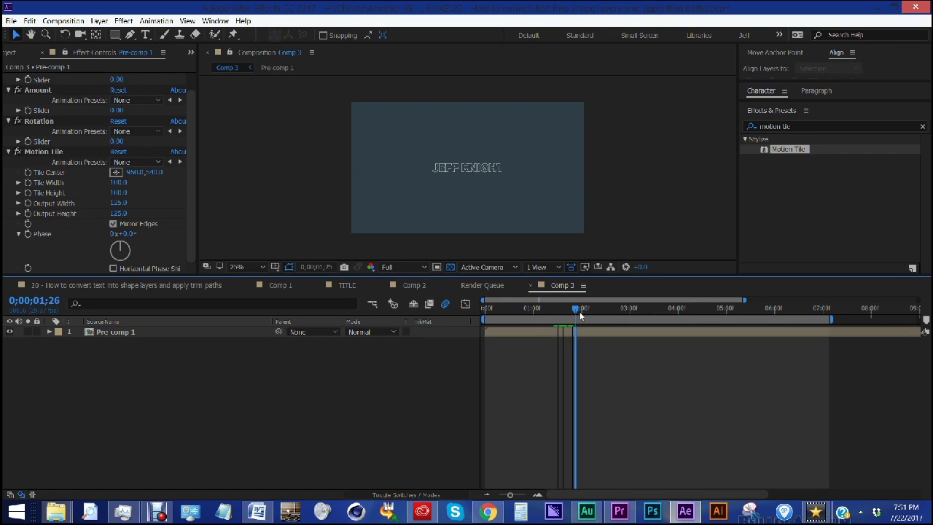
left_click(38, 121)
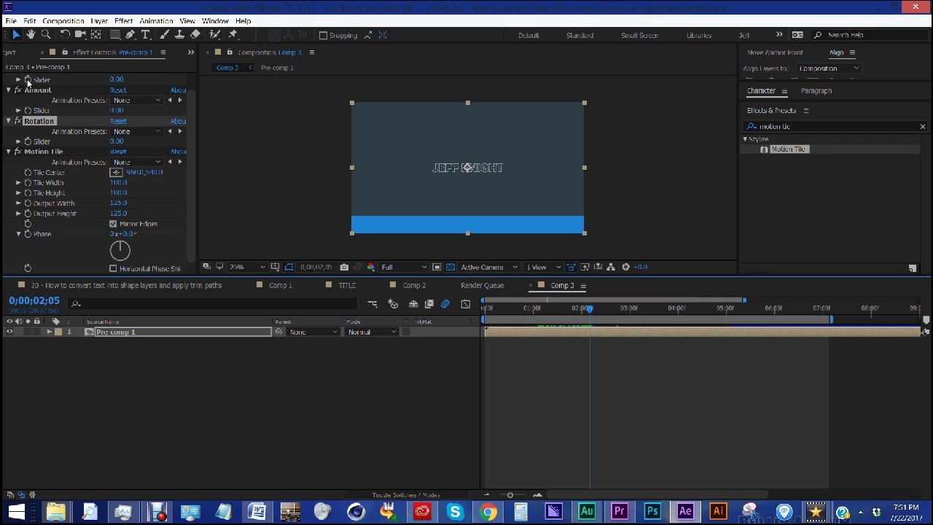
scroll(28, 82, "up", 1)
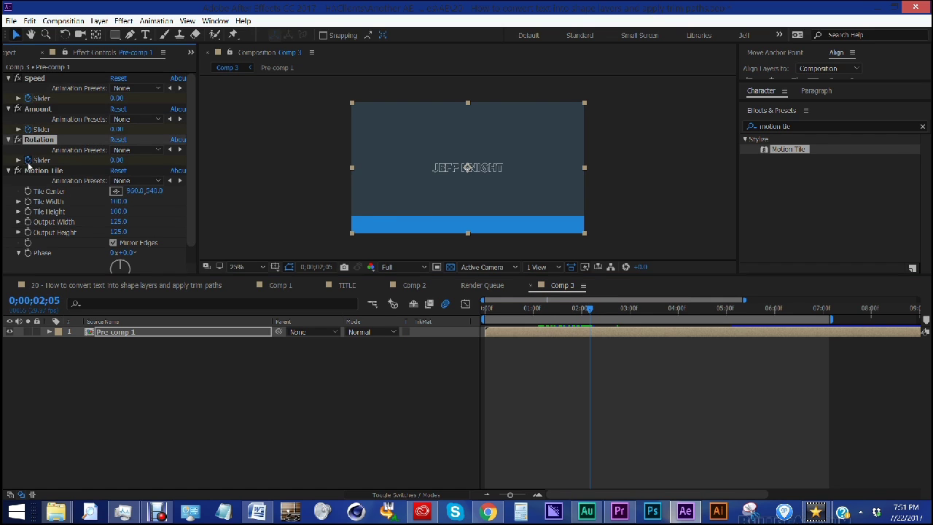
left_click(588, 331)
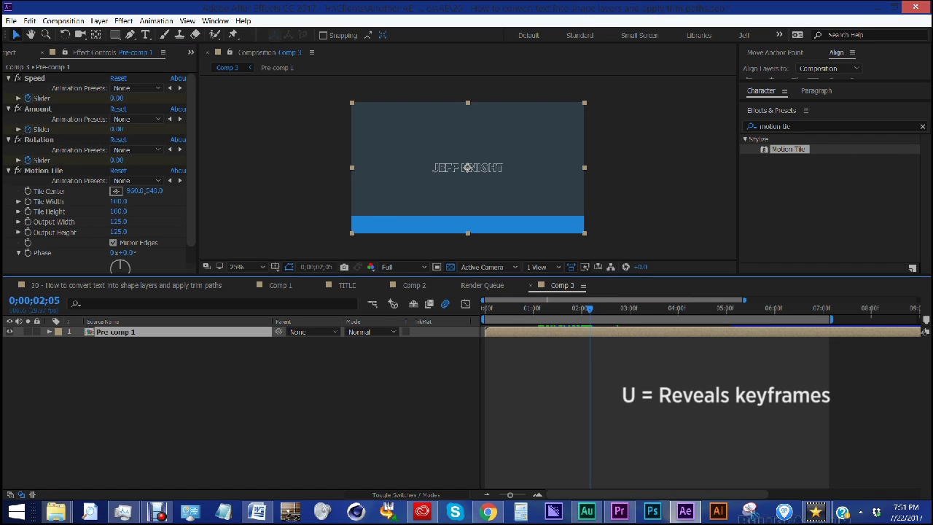
key("u")
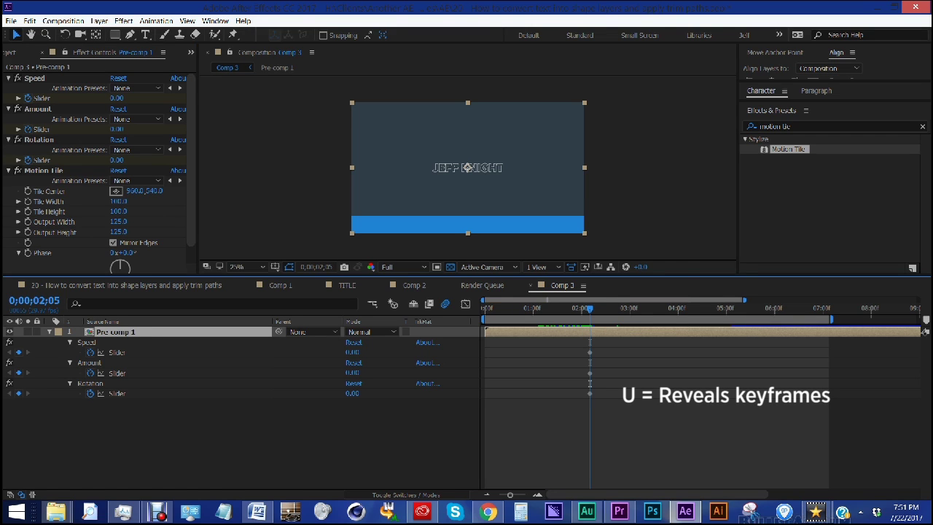
- Two frames later, keyframe Speed 10, Amount 25 and Rotation 7
key("Page_Down")
key("Page_Down")
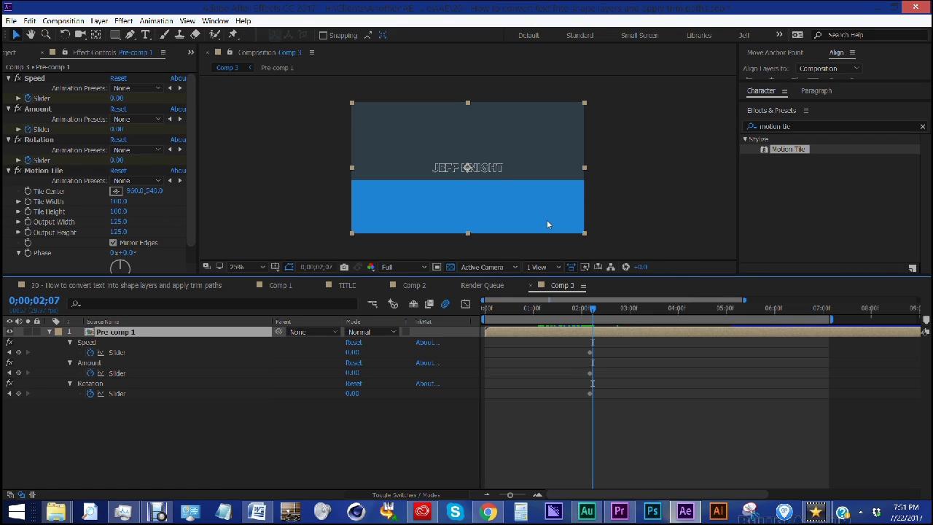
key("Page_Down")
key("period")
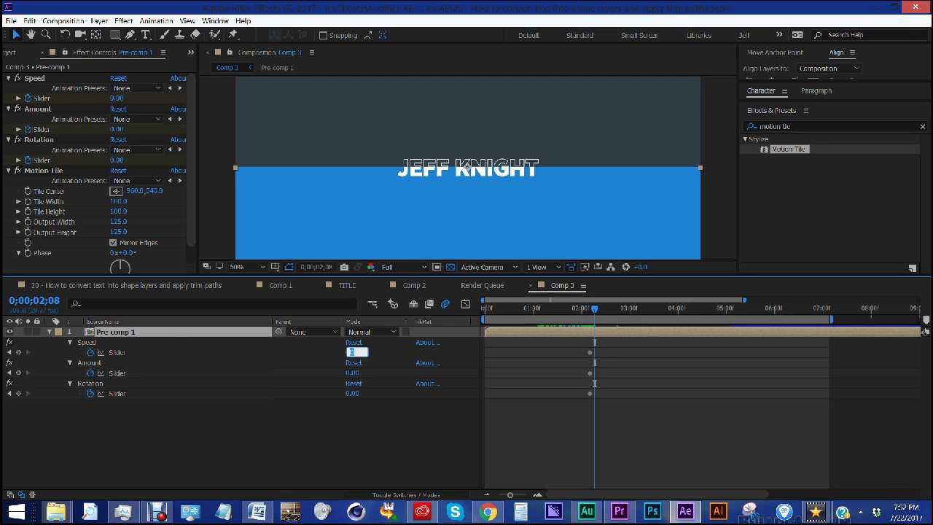
type("10")
left_click(365, 372)
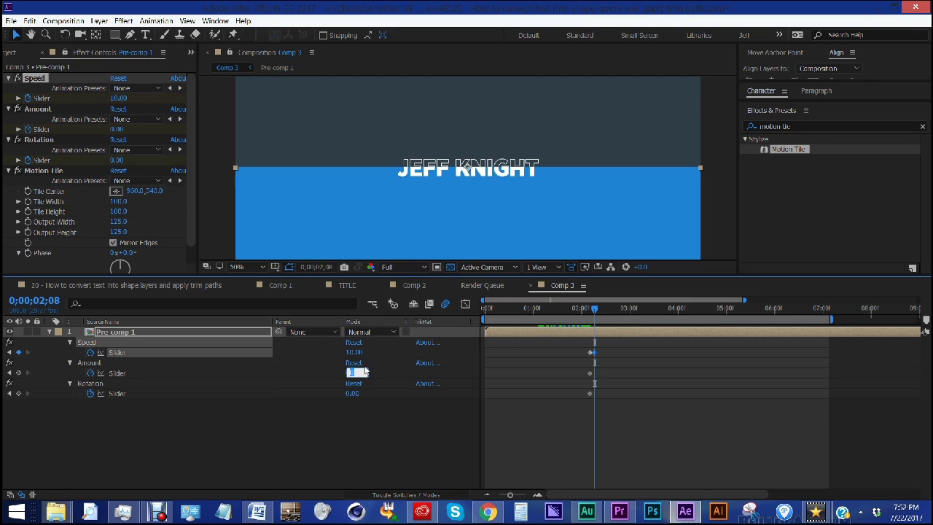
type("25")
key("Tab")
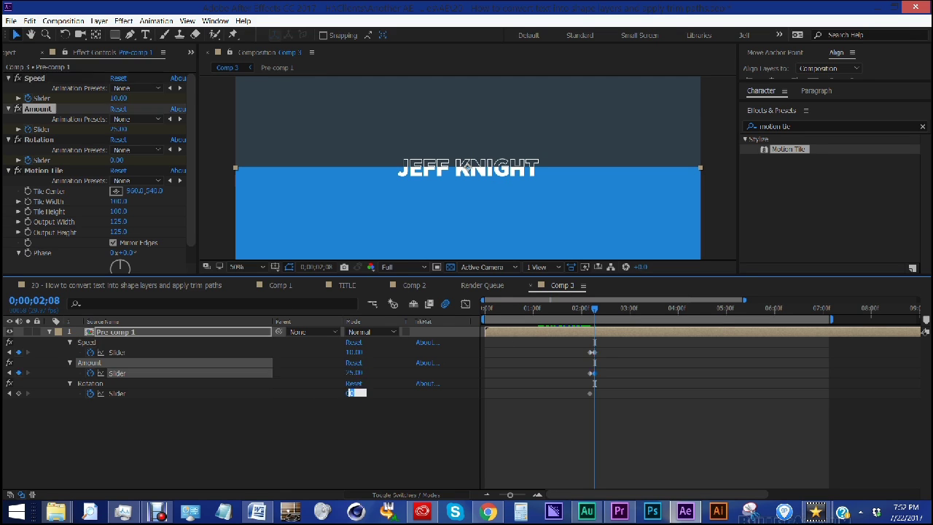
type("7")
key("Return")
key("Page_Down")
key("Page_Down")
- Step through the shake spike frames and select the burst of shake keyframes
key("Page_Down")
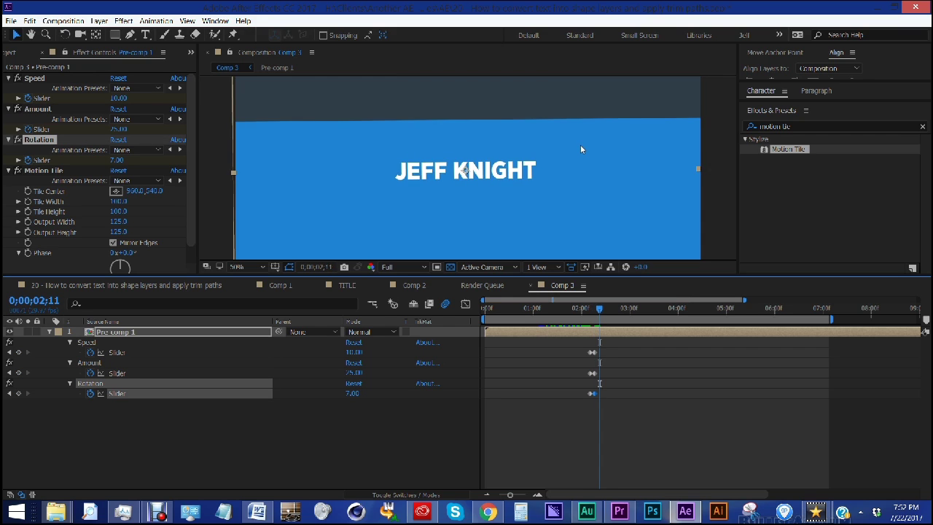
key("period")
key("comma")
key("Page_Down")
key("comma")
key("comma")
key("comma")
key("Page_Down")
key("Page_Down")
key("Page_Down")
left_click_drag(573, 345, 591, 404)
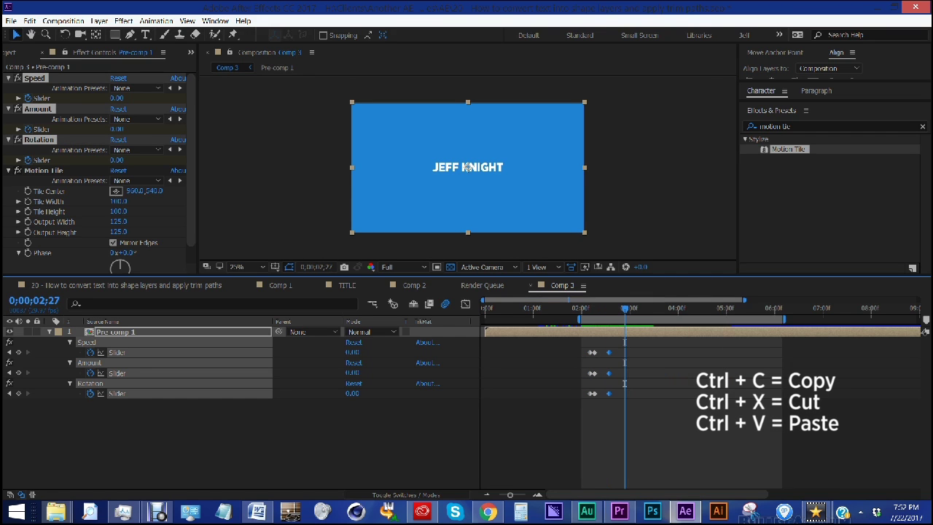
- Paste copies of the shake burst near 3 and 4 seconds, then ease all keyframes with F9
left_click(634, 308)
key("ctrl+v")
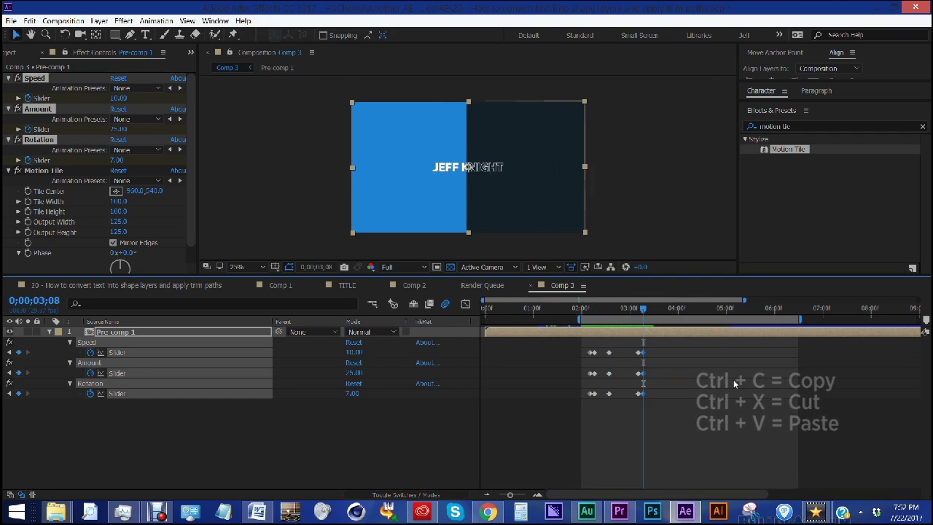
left_click(685, 308)
key("ctrl+v")
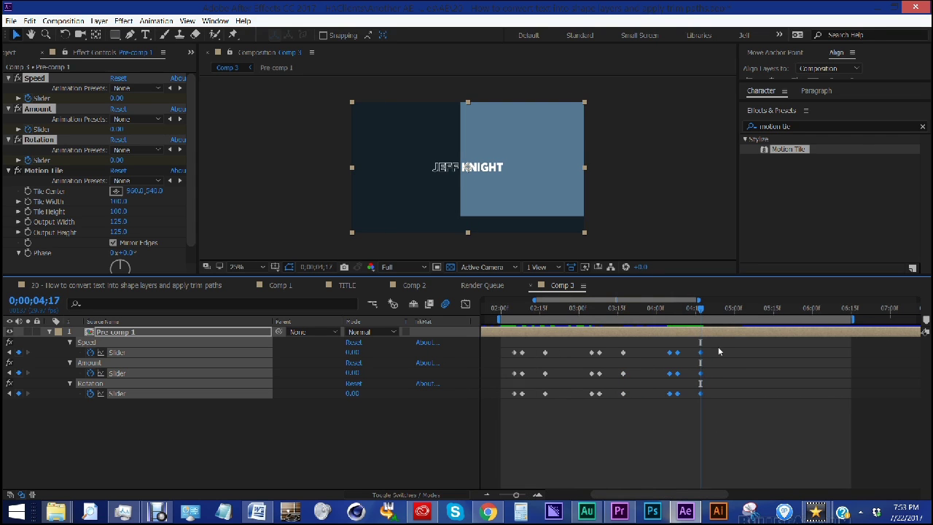
left_click_drag(718, 343, 514, 389)
key("F9")
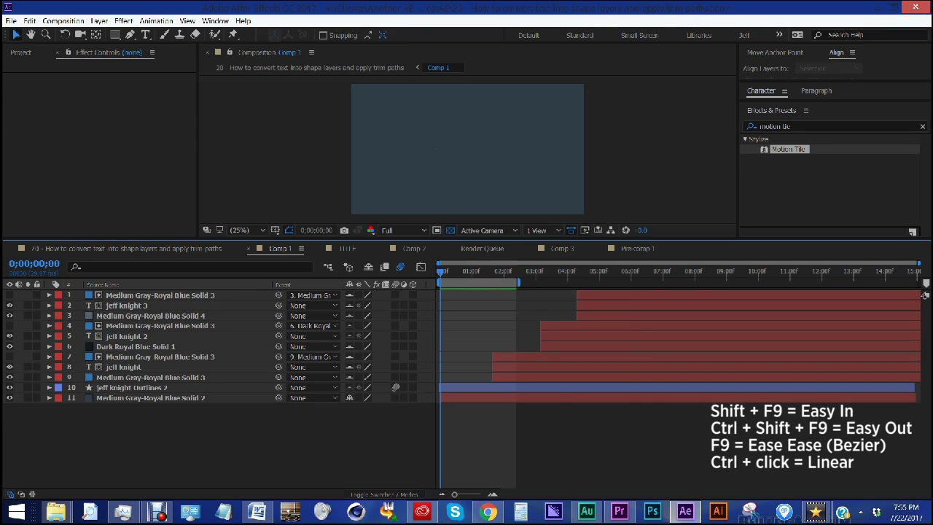
- Extend Comp 1's work area to about 10 seconds and preview it
left_click_drag(518, 281, 744, 281)
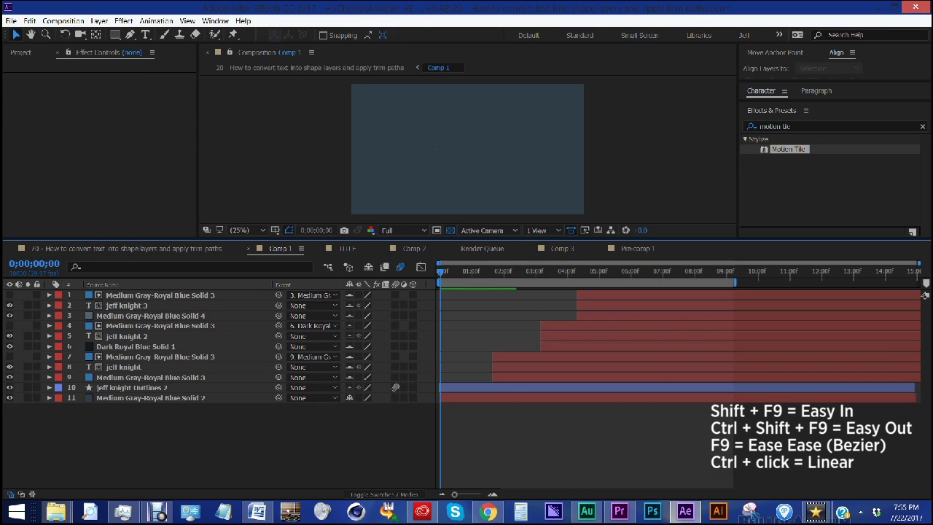
key("space")
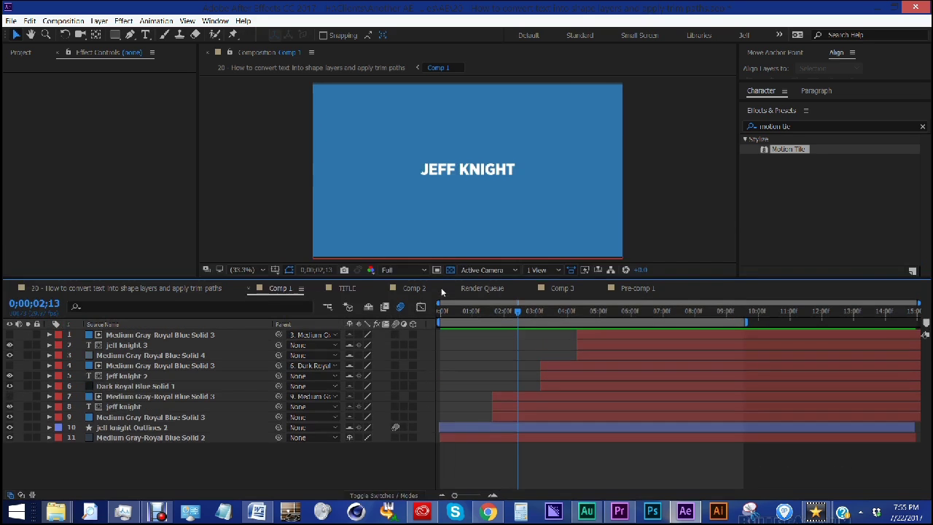
key("period")
key("period")
key("period")
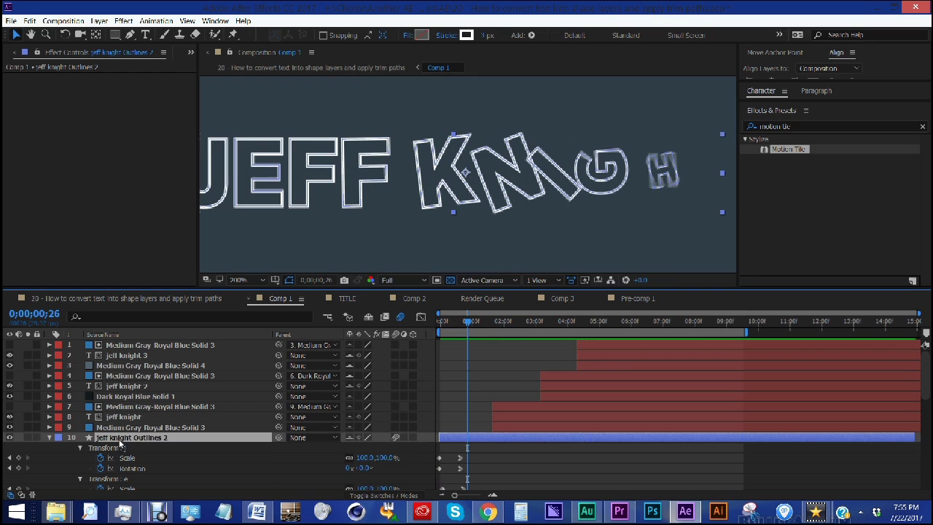
- Expand jeff knight Outlines 2 and reveal the E and F letters' Scale and Rotation keyframes
left_click(121, 437)
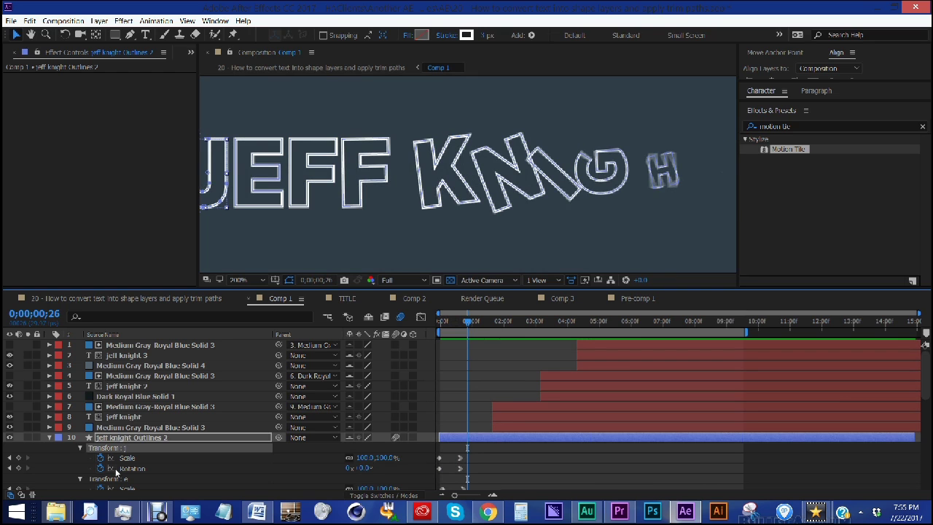
left_click(114, 479)
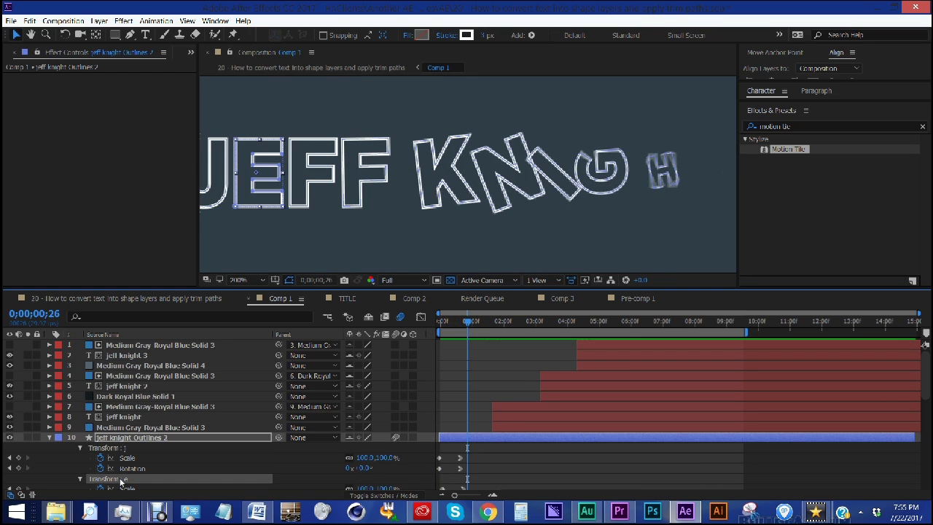
scroll(122, 472, "down", 2)
left_click(115, 448)
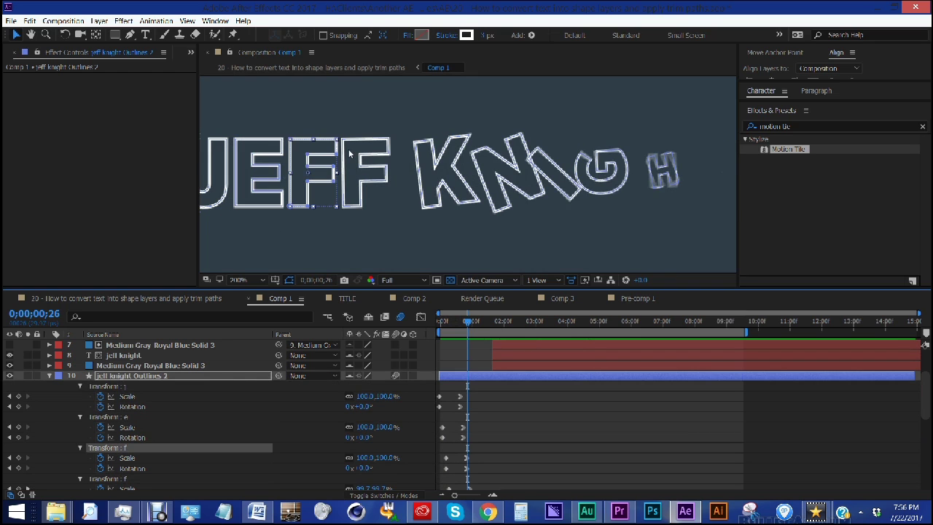
left_click(109, 479)
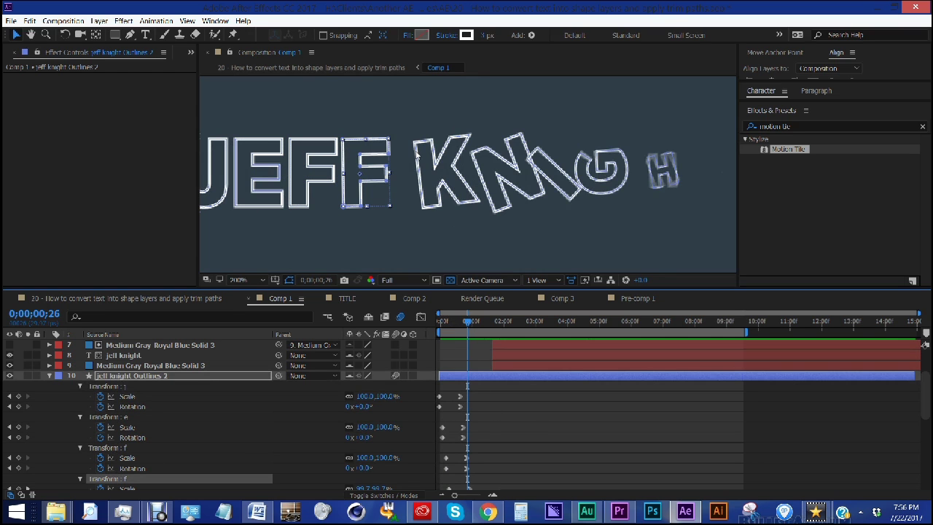
scroll(558, 210, "up", 1)
scroll(530, 215, "down", 3)
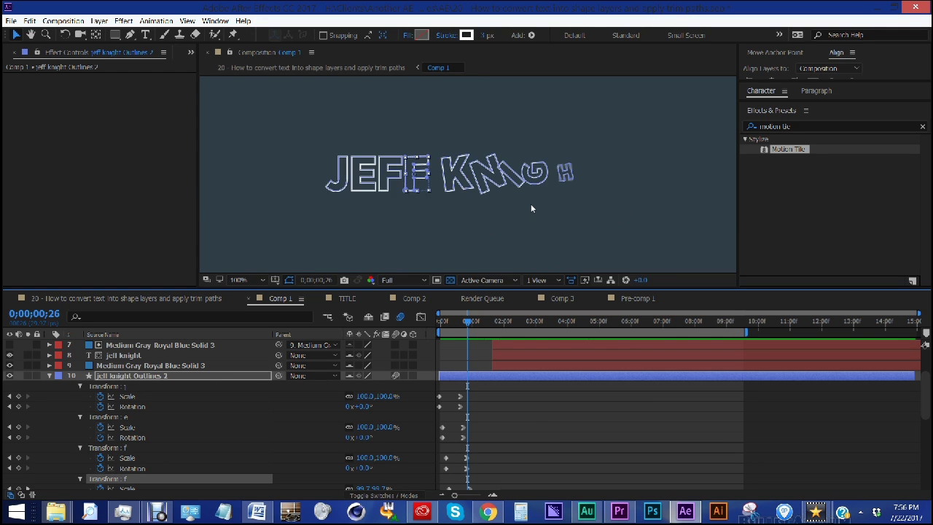